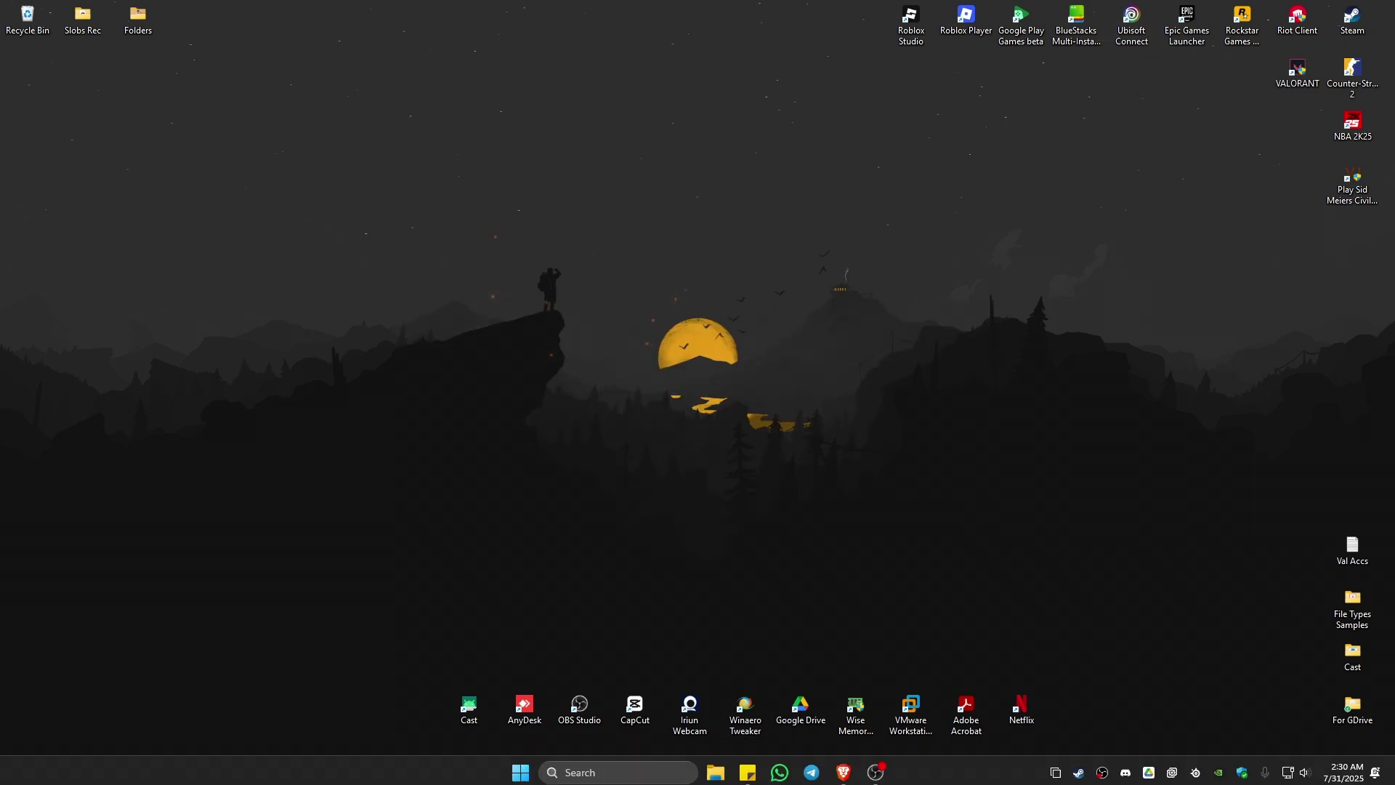
Turn off Metered connection for Ethernet in Settings, then close Settings
click(654, 769)
text(s)
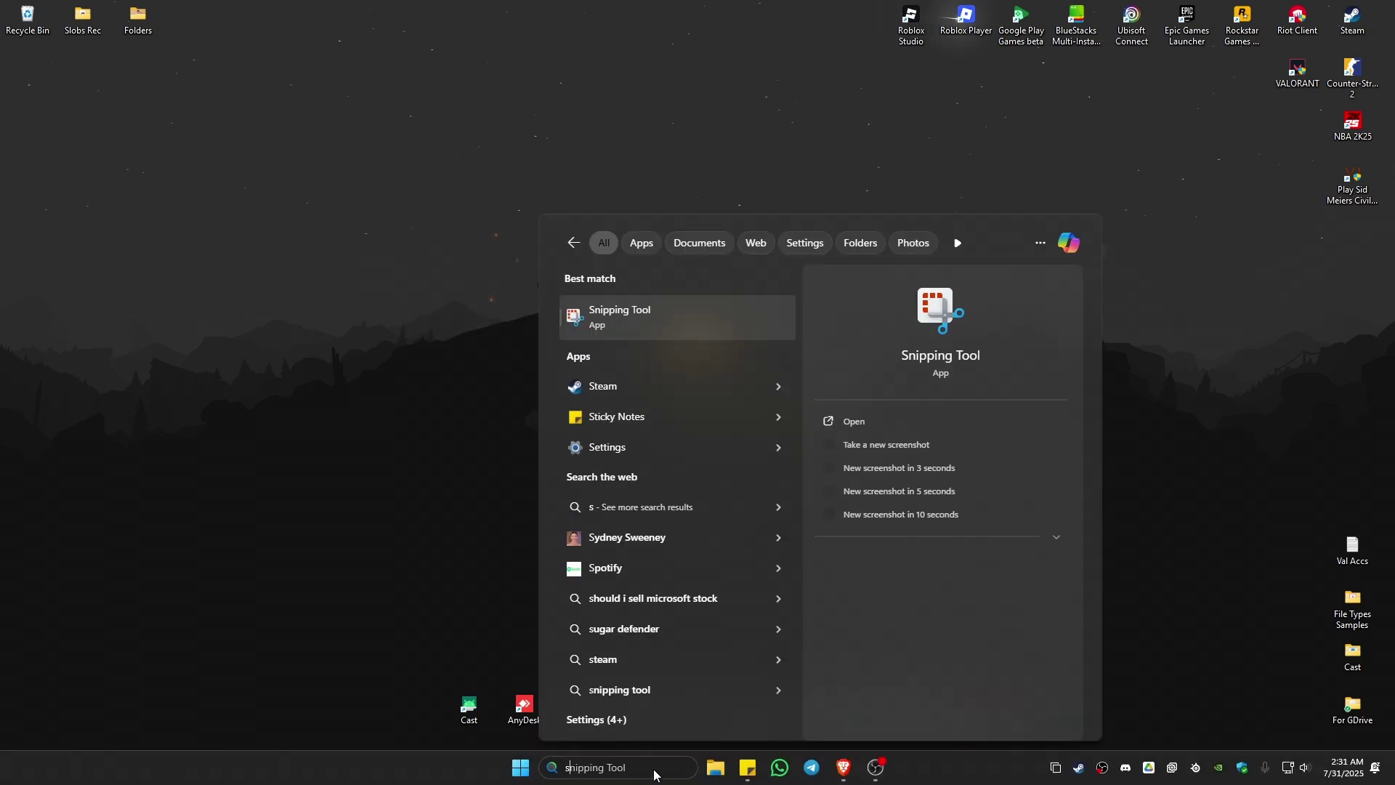
text(ett)
click(732, 324)
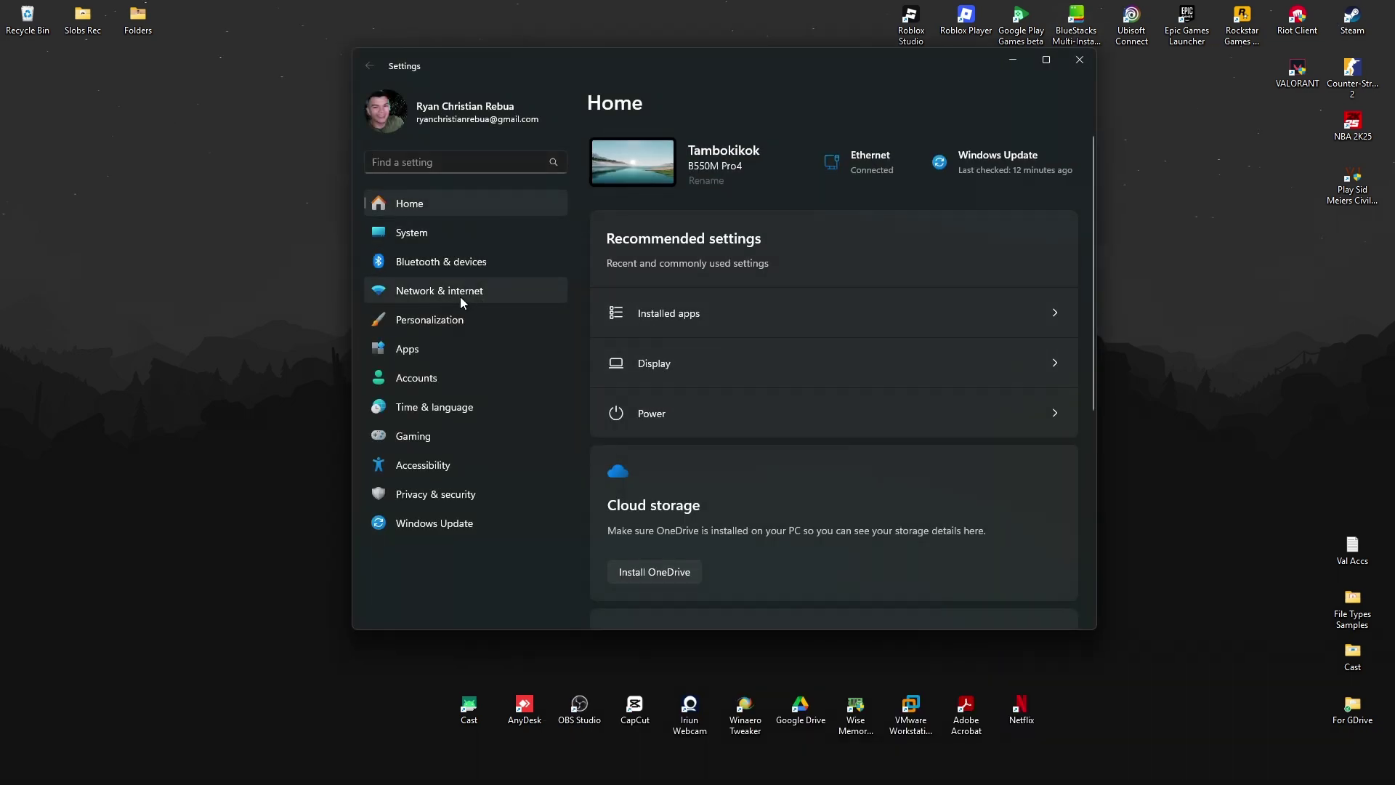
click(450, 293)
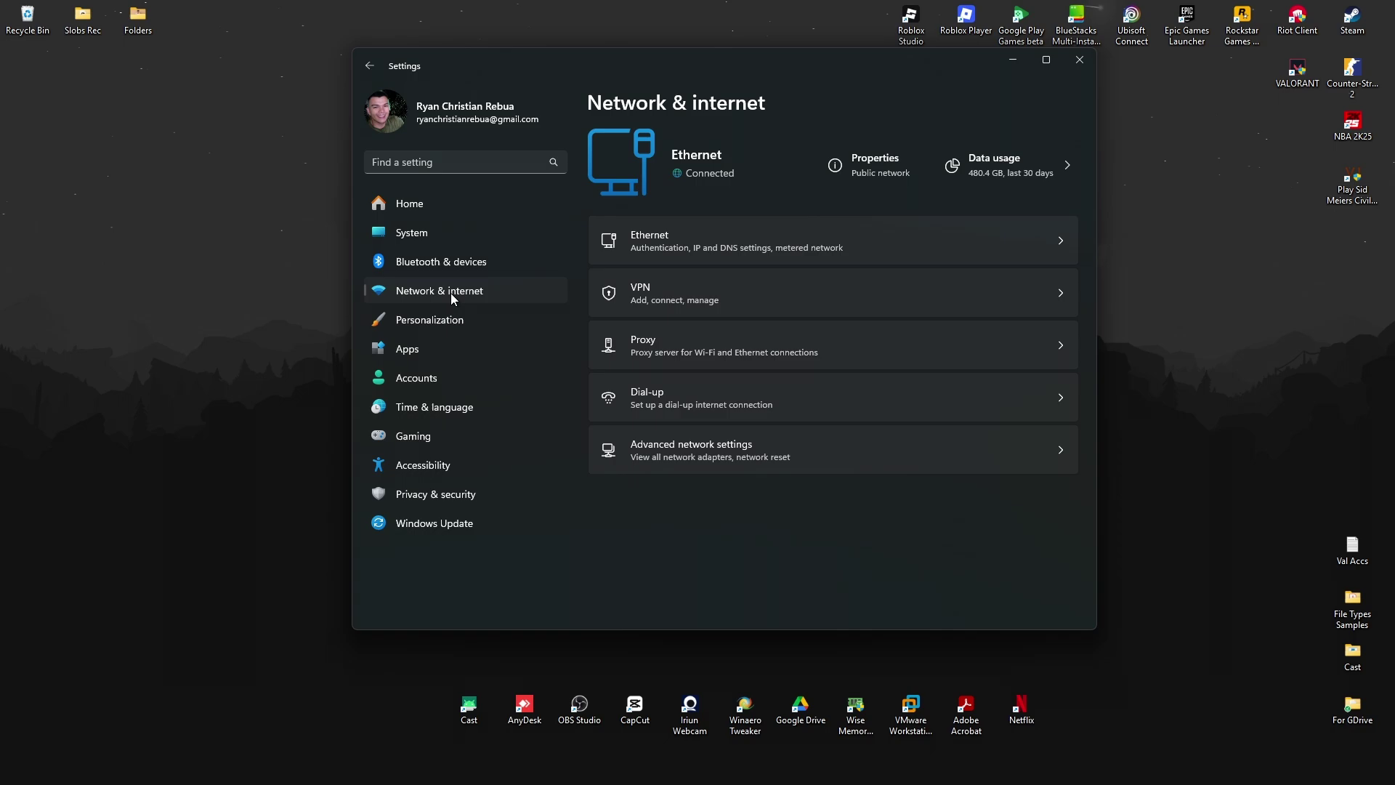
click(664, 239)
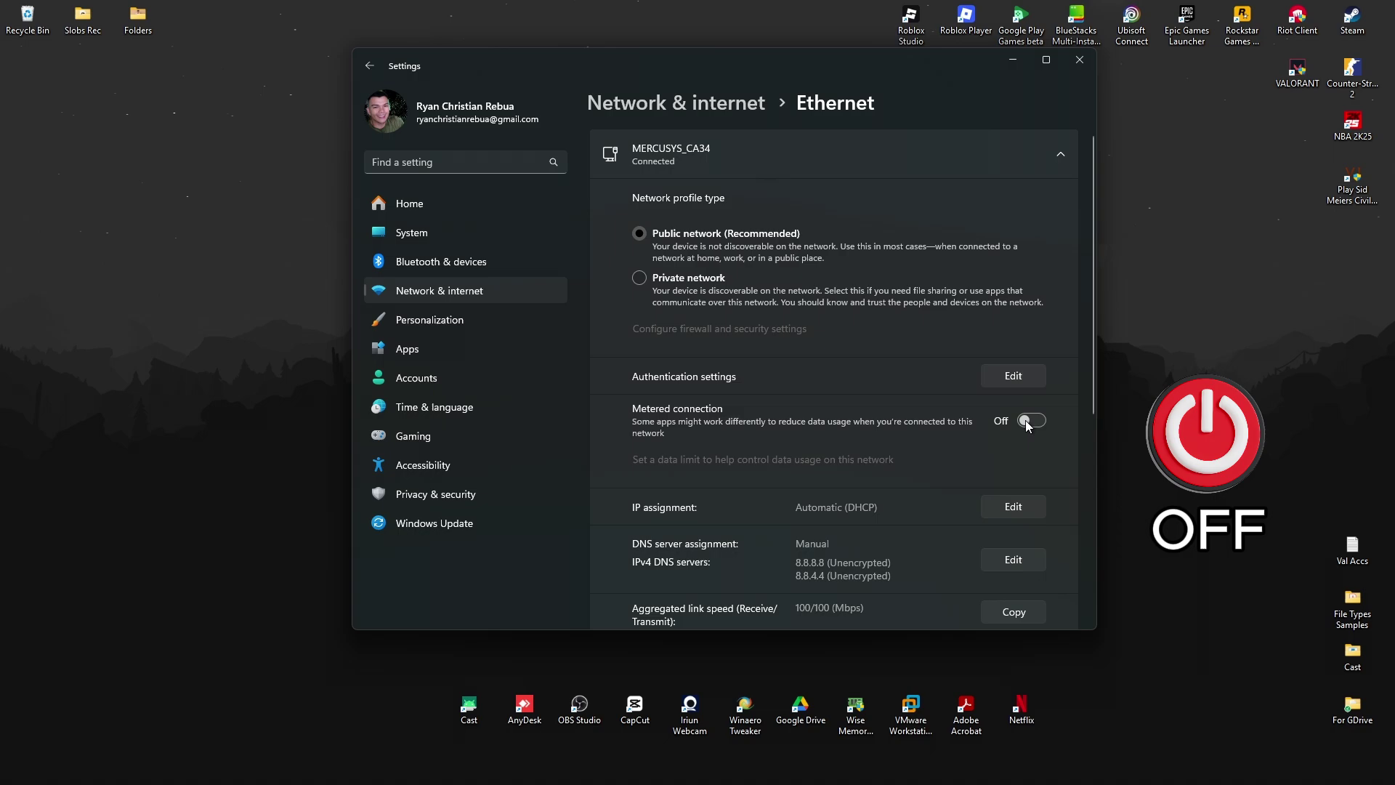
click(1079, 59)
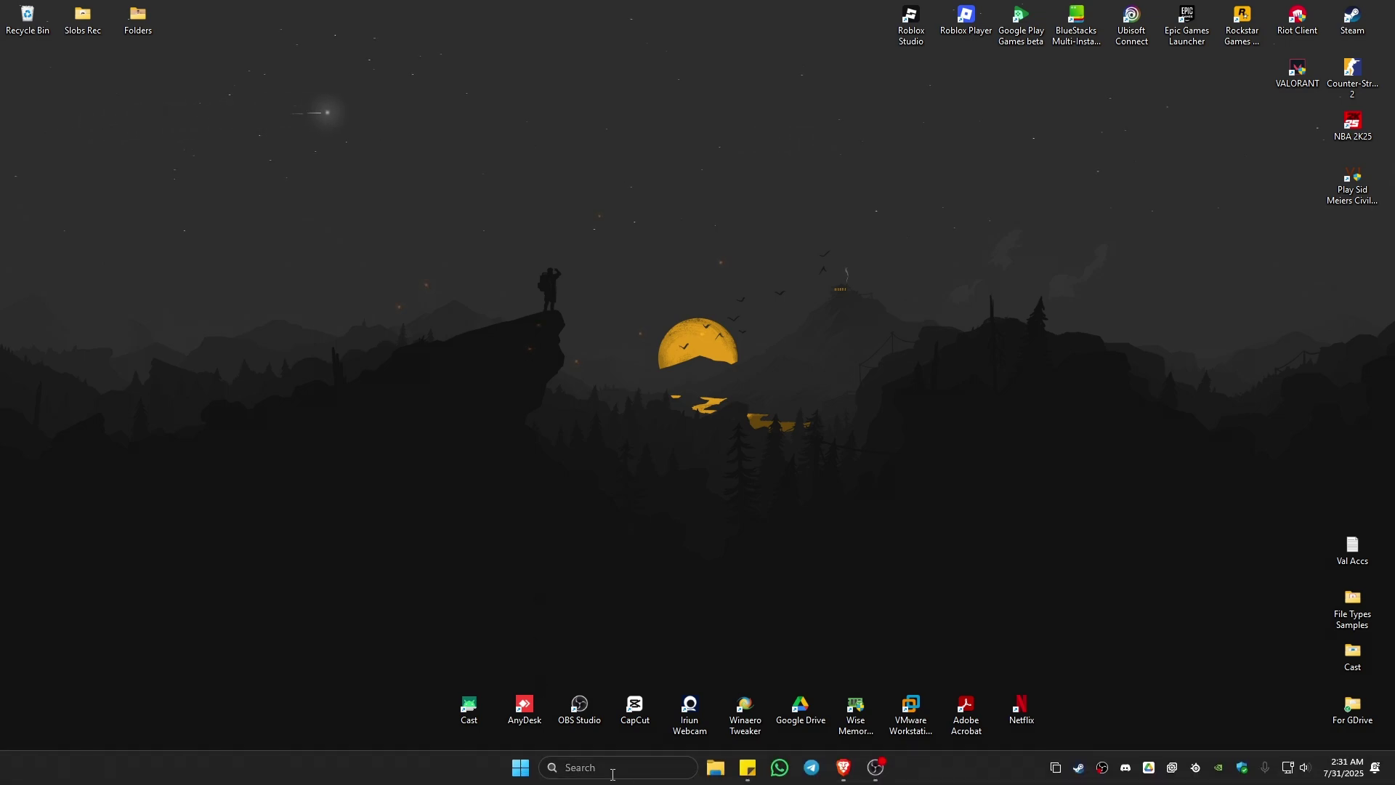
Launch Command Prompt as administrator and centre its window
click(610, 768)
text(cmd)
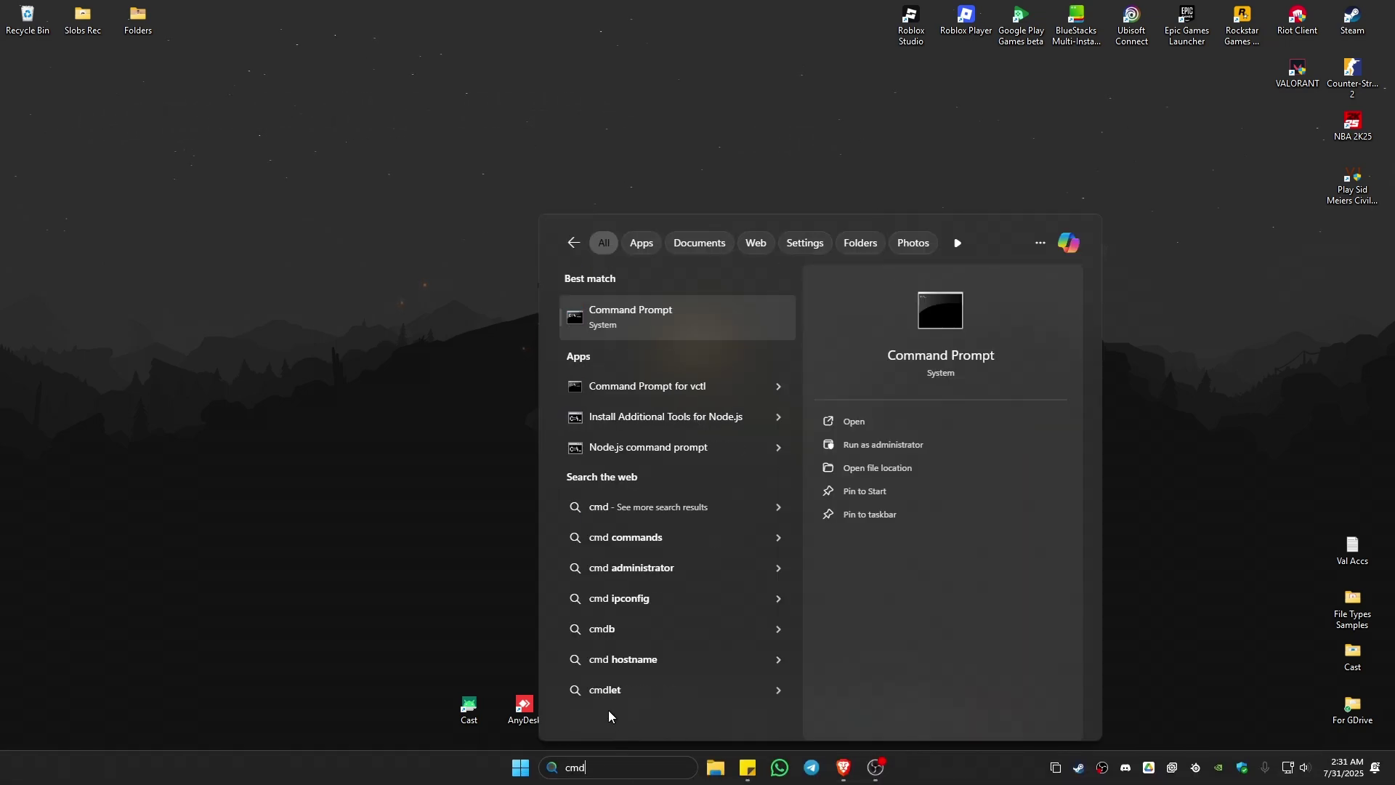
click(877, 446)
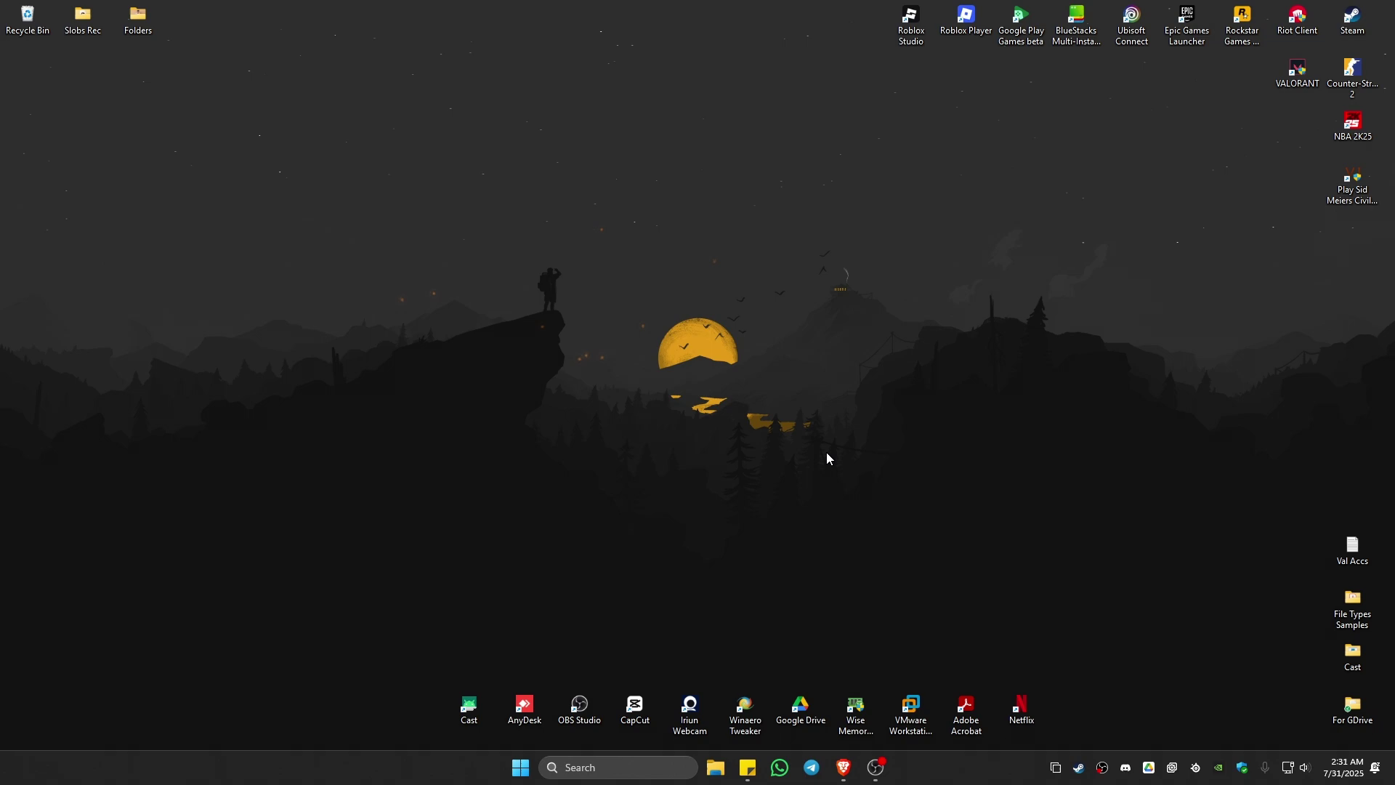
drag(580, 209, 827, 193)
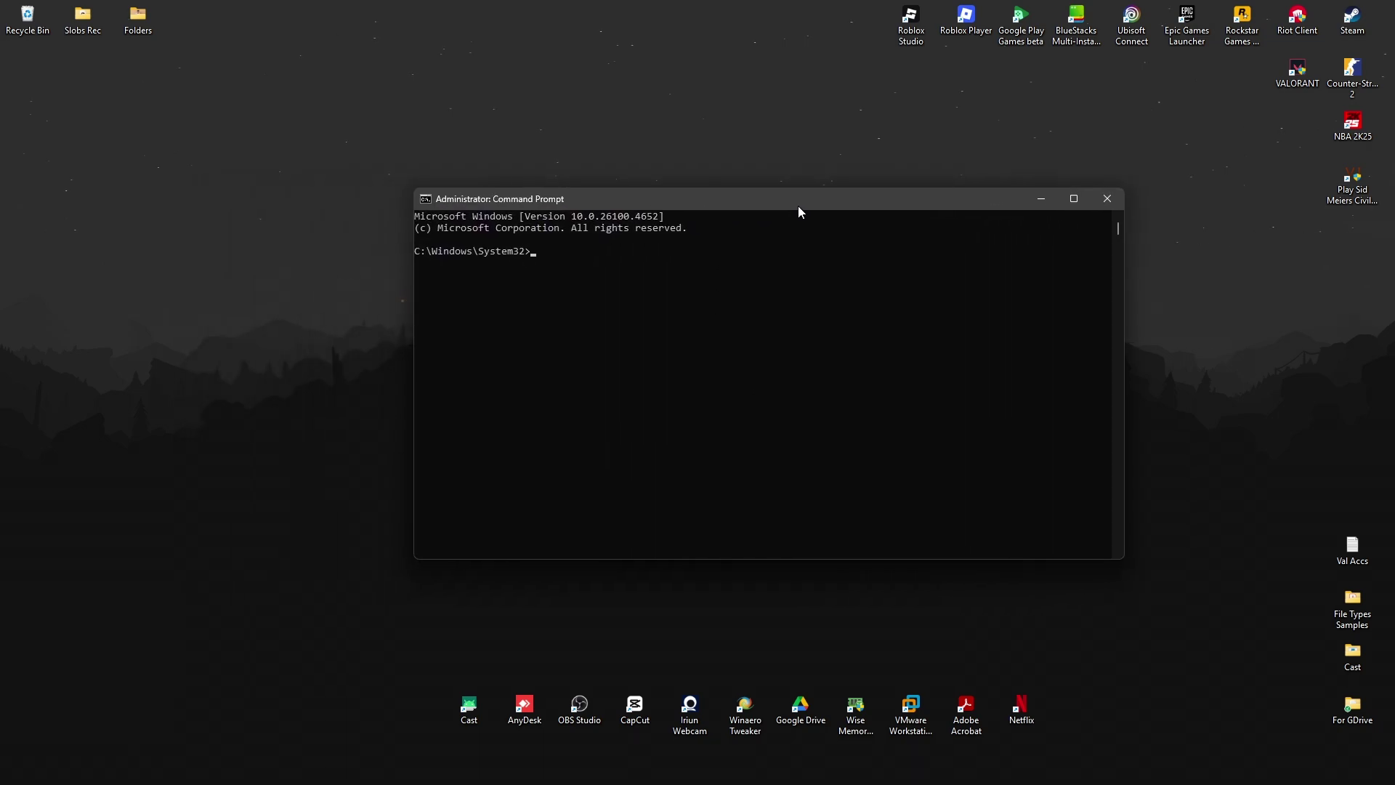
Flush the DNS cache, then release and renew the IP address with ipconfig
text(ipconfig )
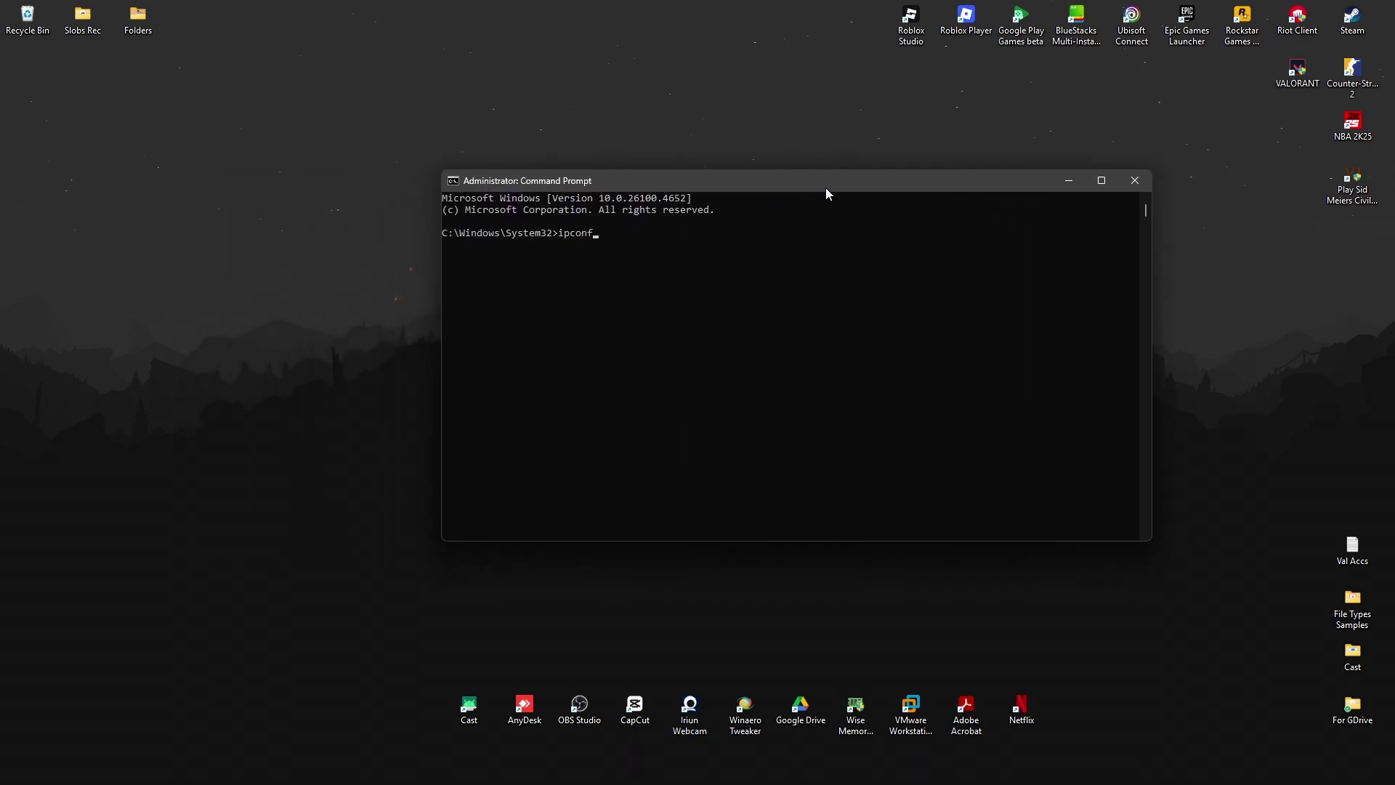
text(/fl)
text(ushdns)
key(Return)
text(ipc)
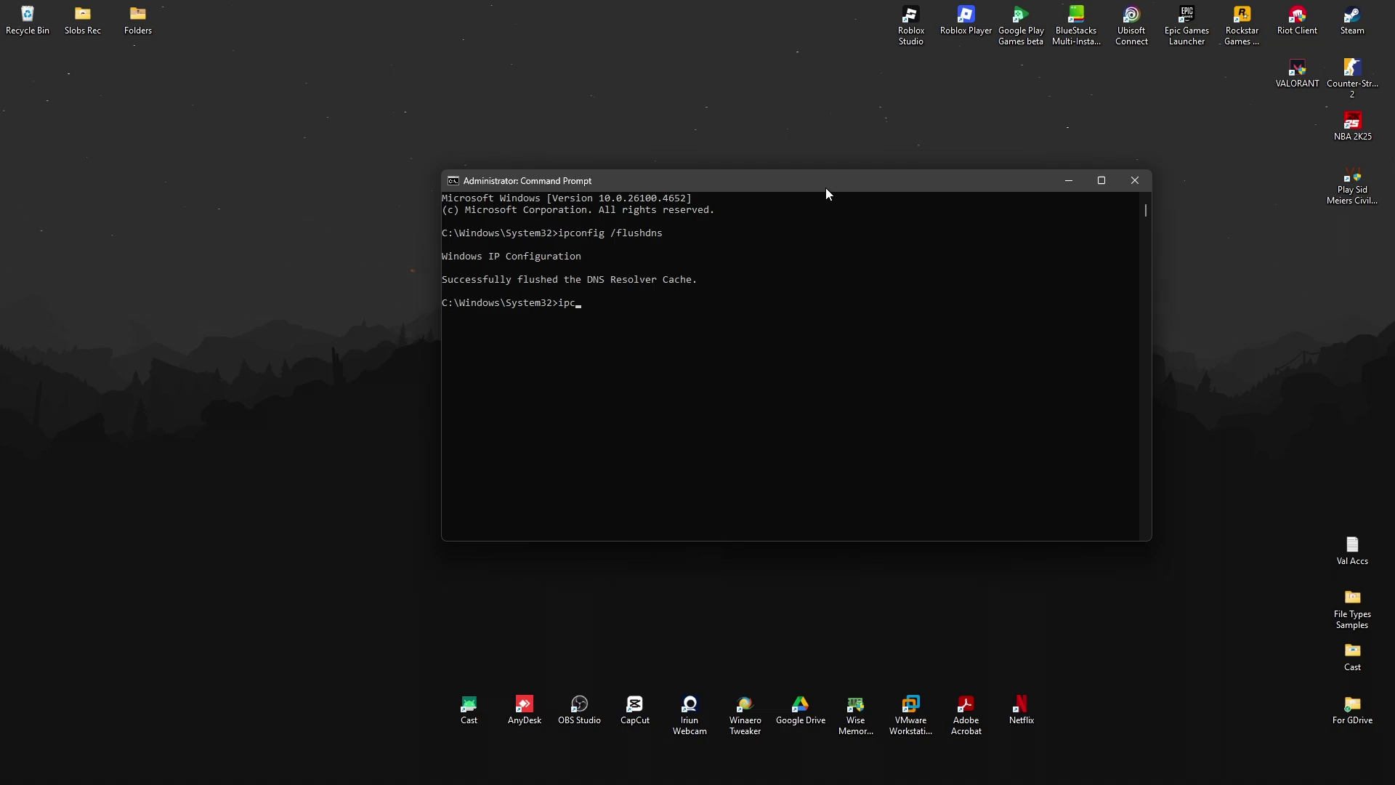
text(onfig /)
text(release)
key(Return)
text(ipco)
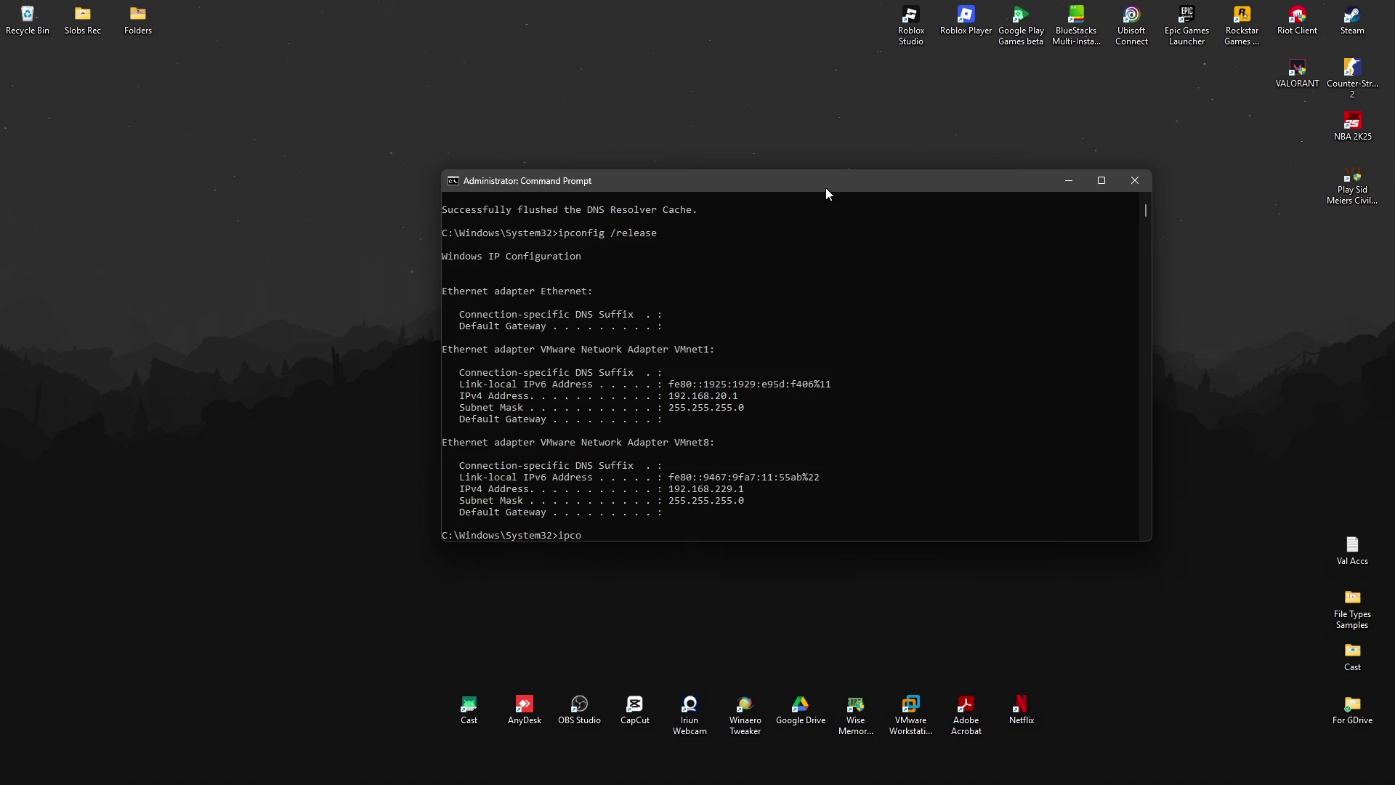
text(fig /ren)
text(ew)
text(n)
key(Return)
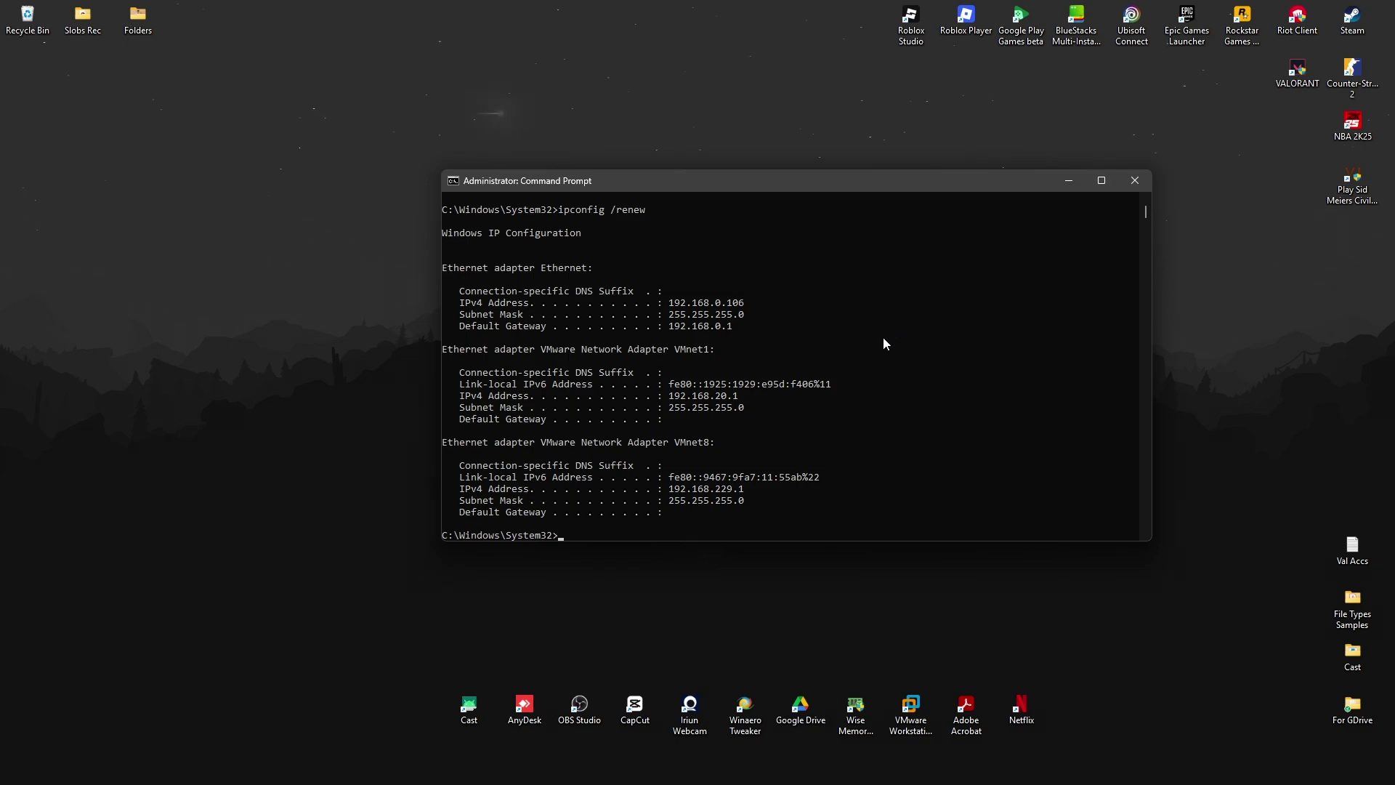
Run netsh winsock reset and netsh int ip reset, then close the console
text(netsh wi)
text(nso)
text(ck reset)
key(Return)
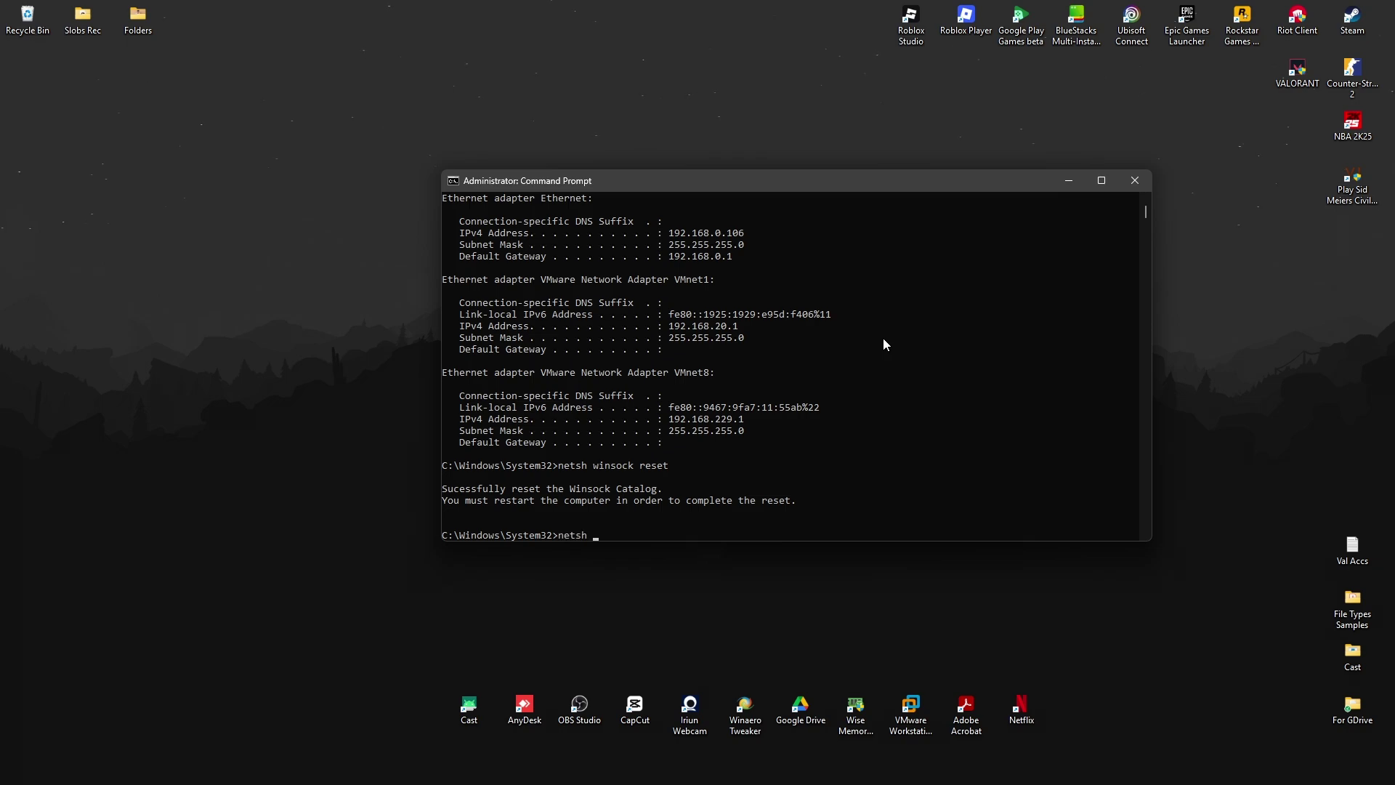
text(int ip )
text(reset)
key(Return)
text(exit)
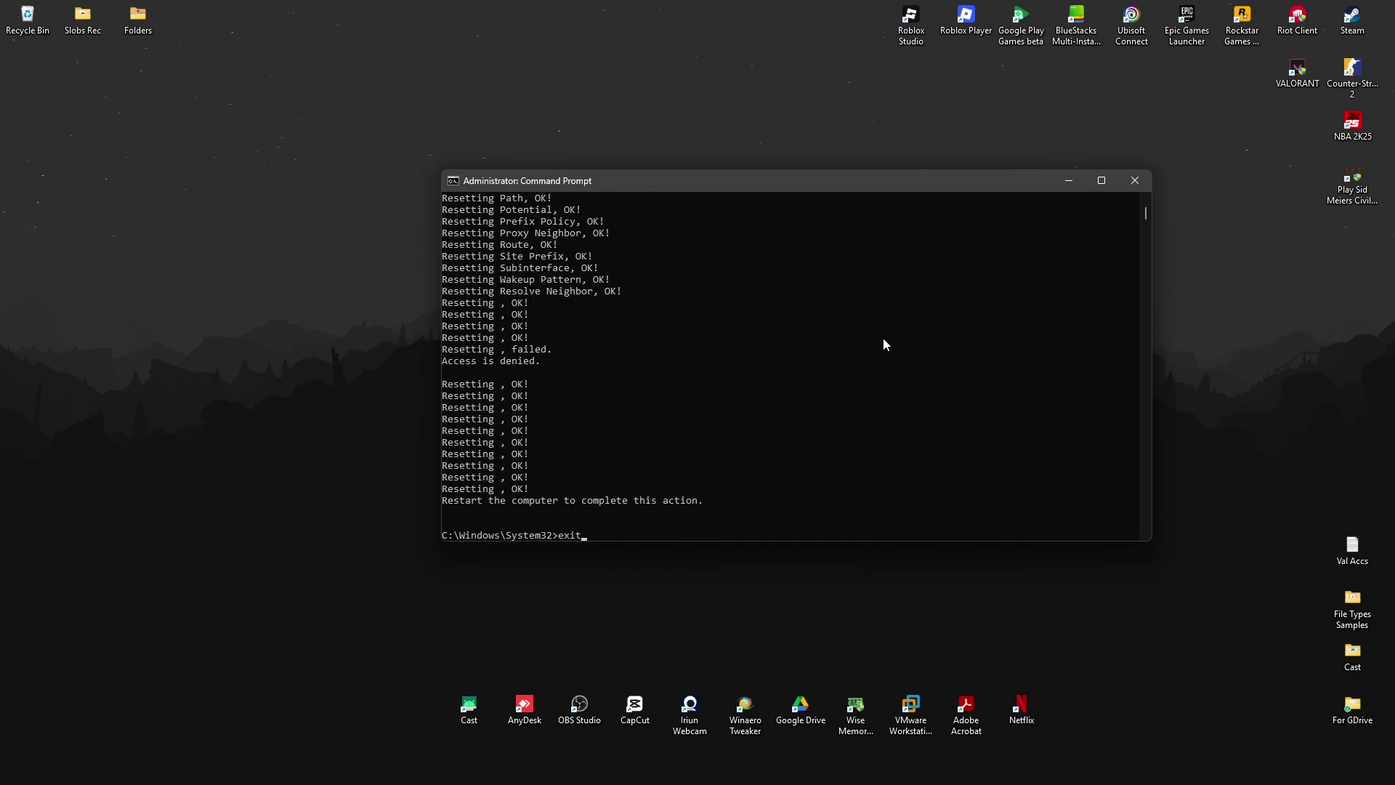
key(Return)
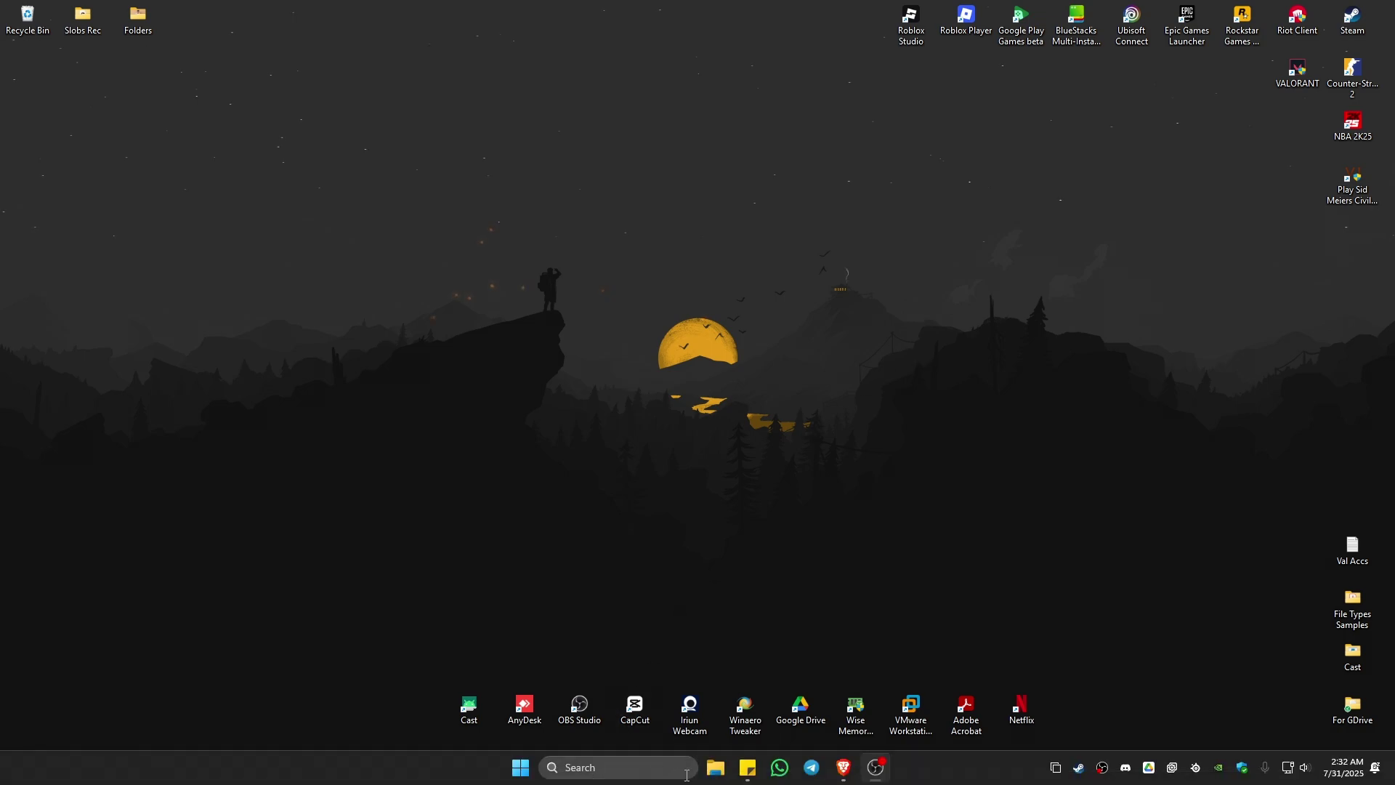
Restart the PC from the Start menu's power options
click(520, 767)
click(885, 719)
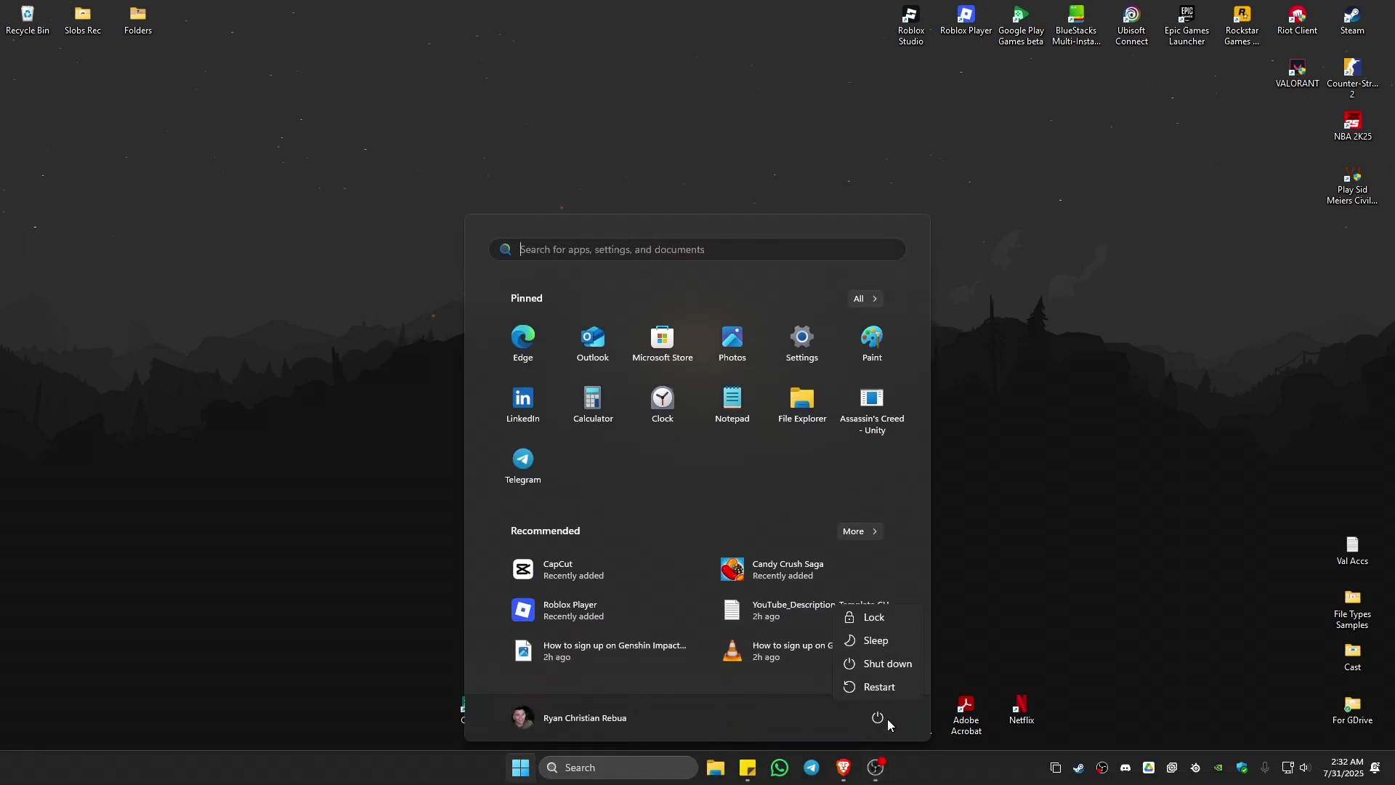
click(881, 663)
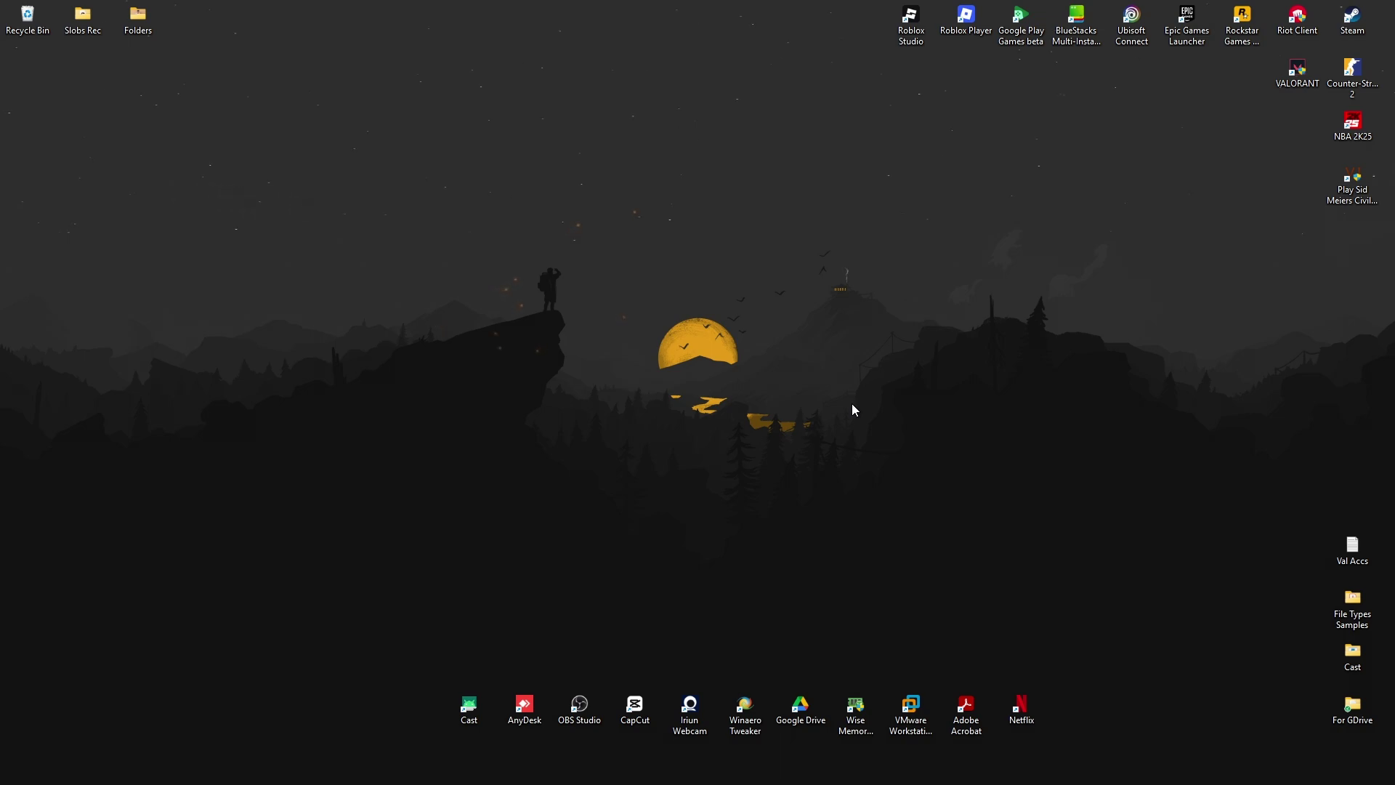
Start a new Command Prompt after the reboot and centre its window
mouse_move(654, 780)
click(654, 769)
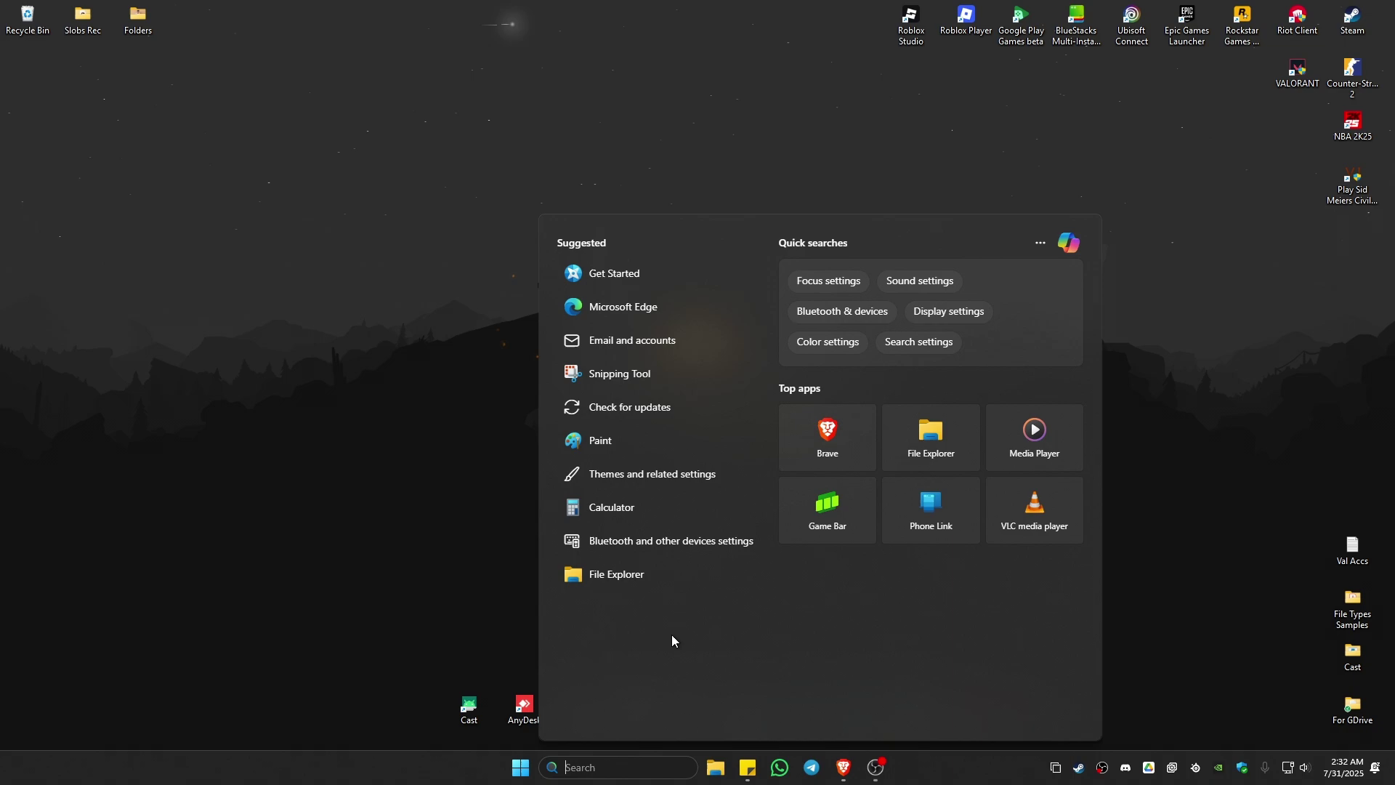
text(cmd)
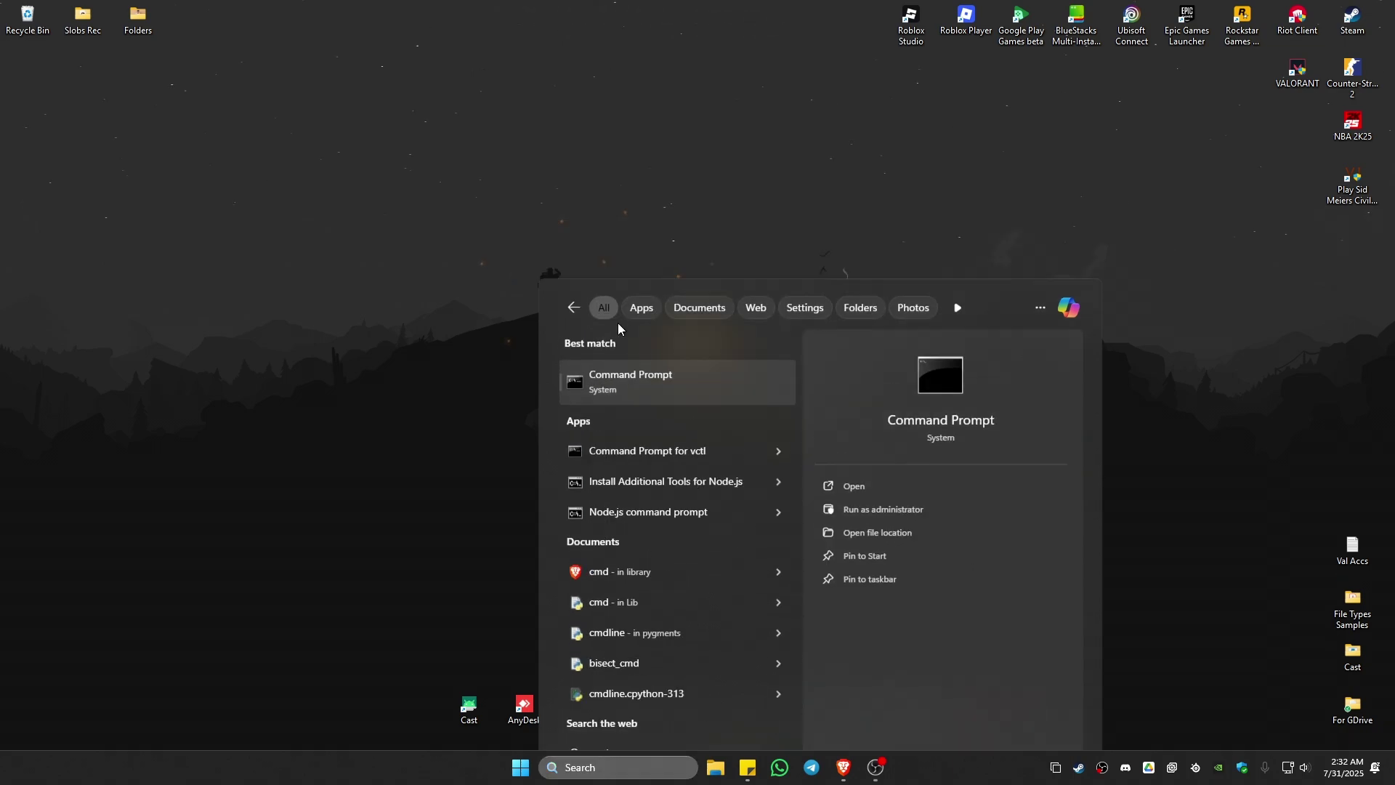
click(618, 322)
drag(549, 61, 841, 127)
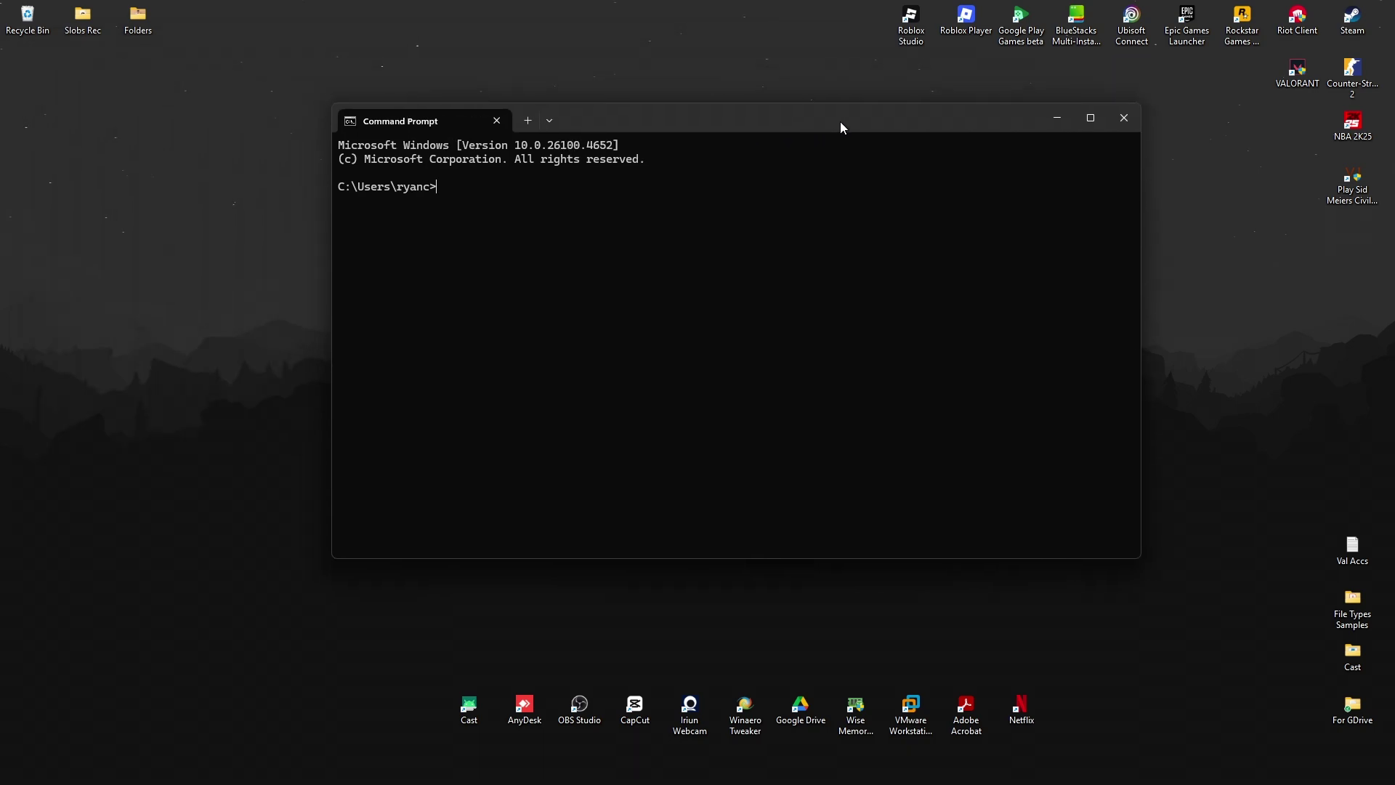
Ping 1.1.1.1 and 8.8.8.8, then dock the console narrower at the left
text(ping 1.)
text(1.1.1)
key(Return)
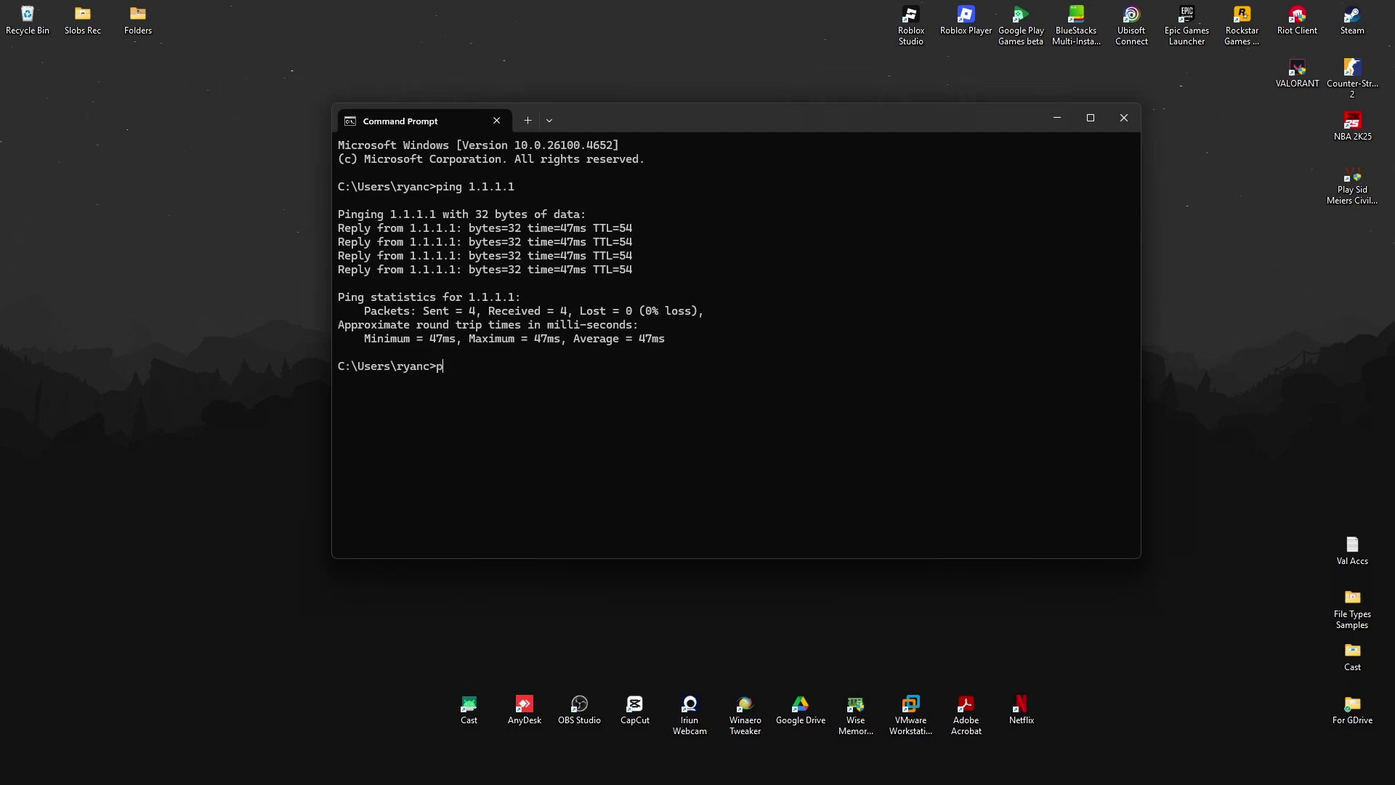
text(ing 8.8.)
text(8.8)
key(Return)
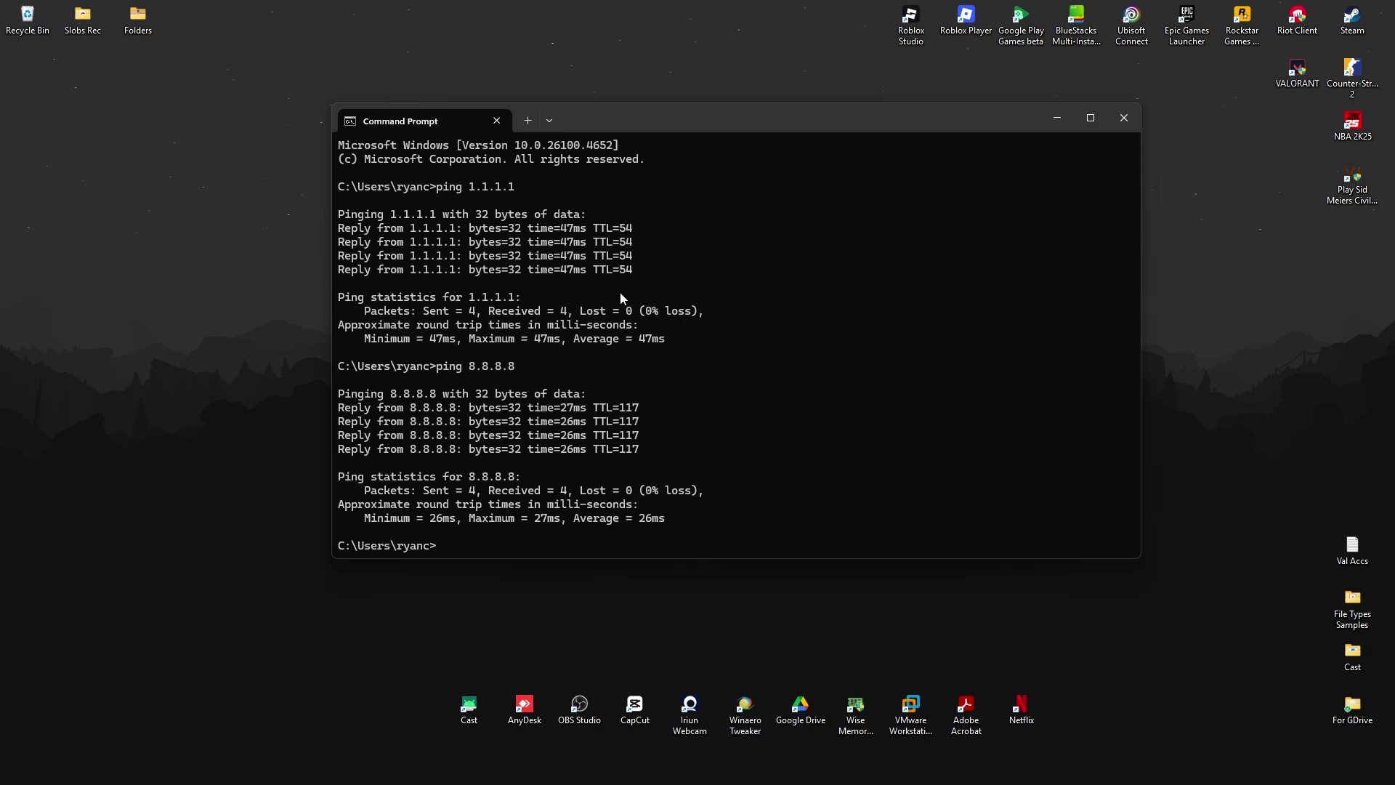
drag(638, 123, 323, 116)
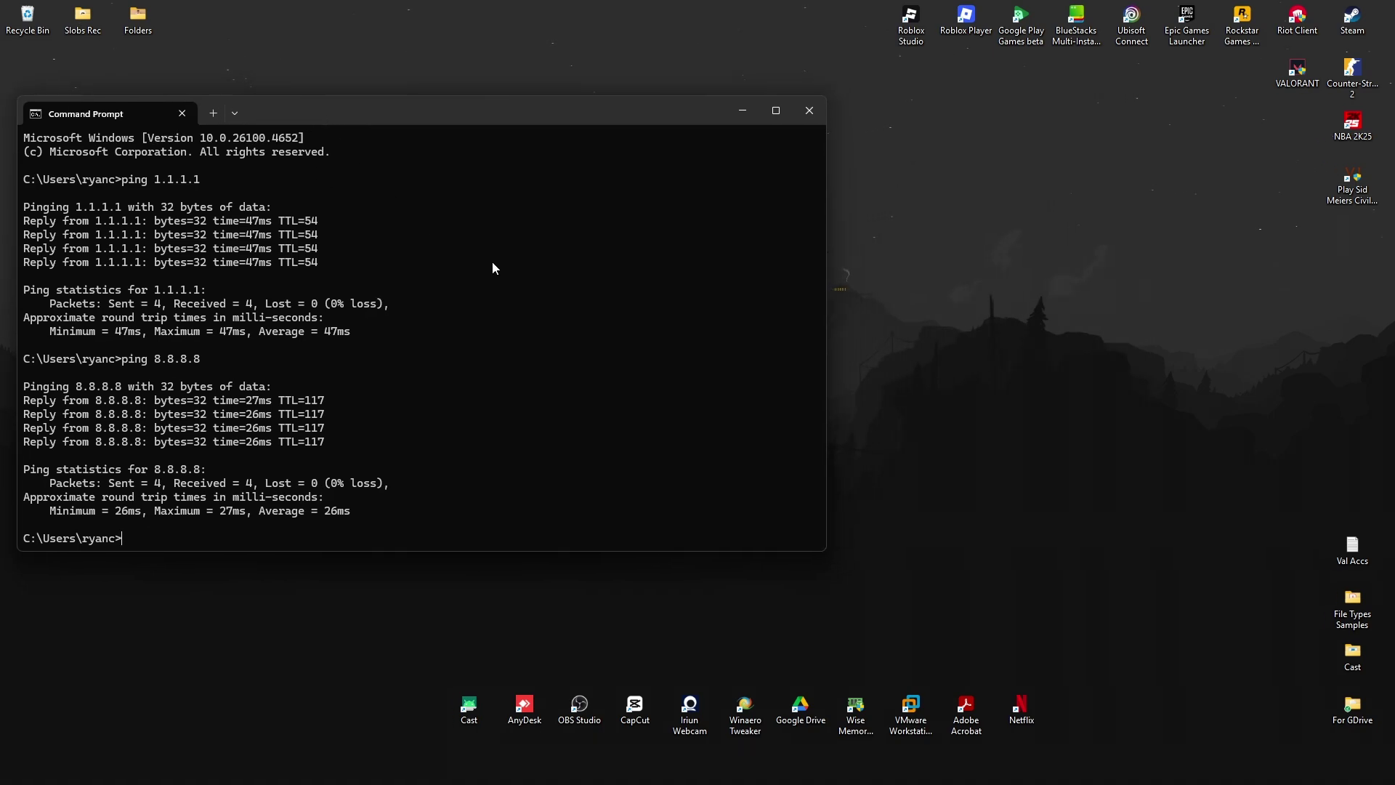
drag(825, 356, 459, 364)
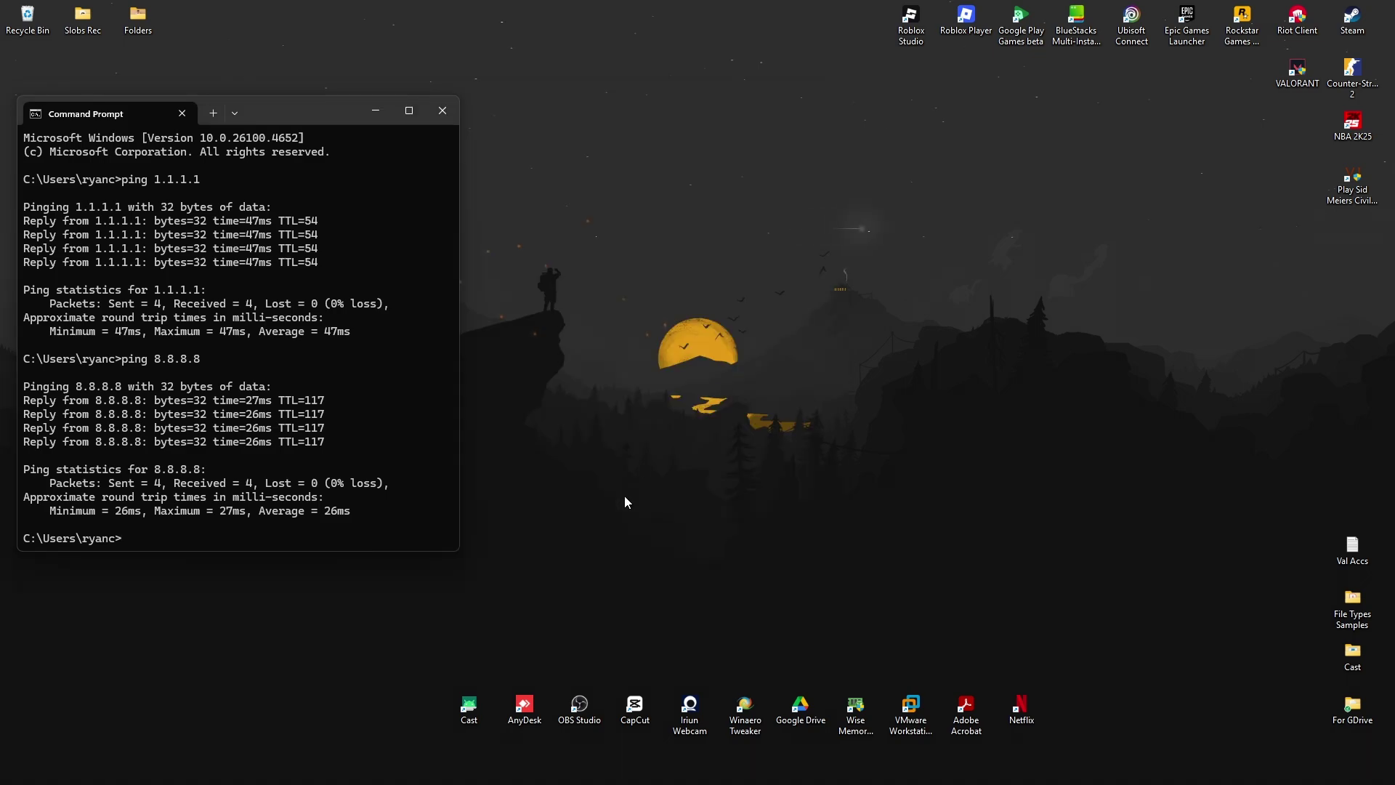
Open Control Panel in large-icon view and go to Network and Sharing Center
click(612, 768)
text(control Panel)
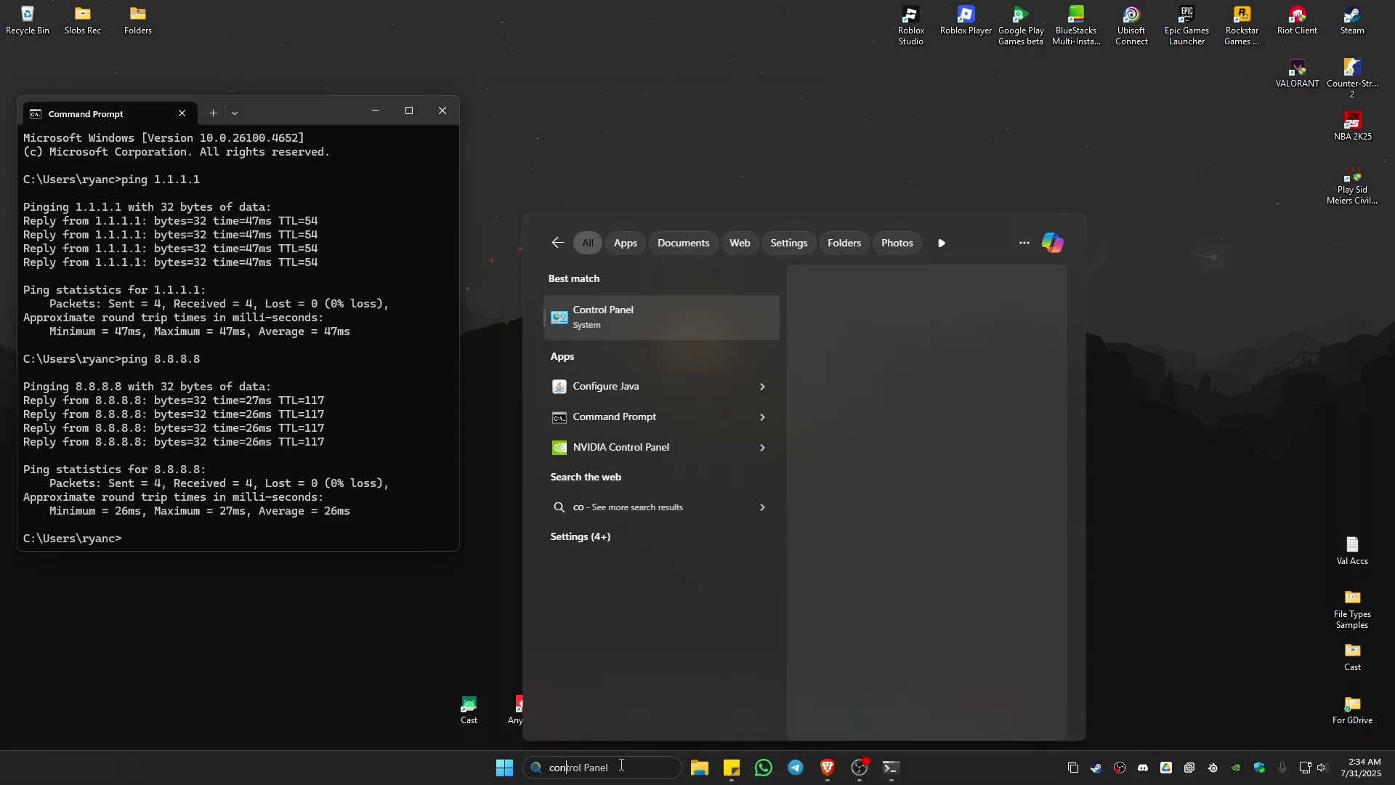
key(Return)
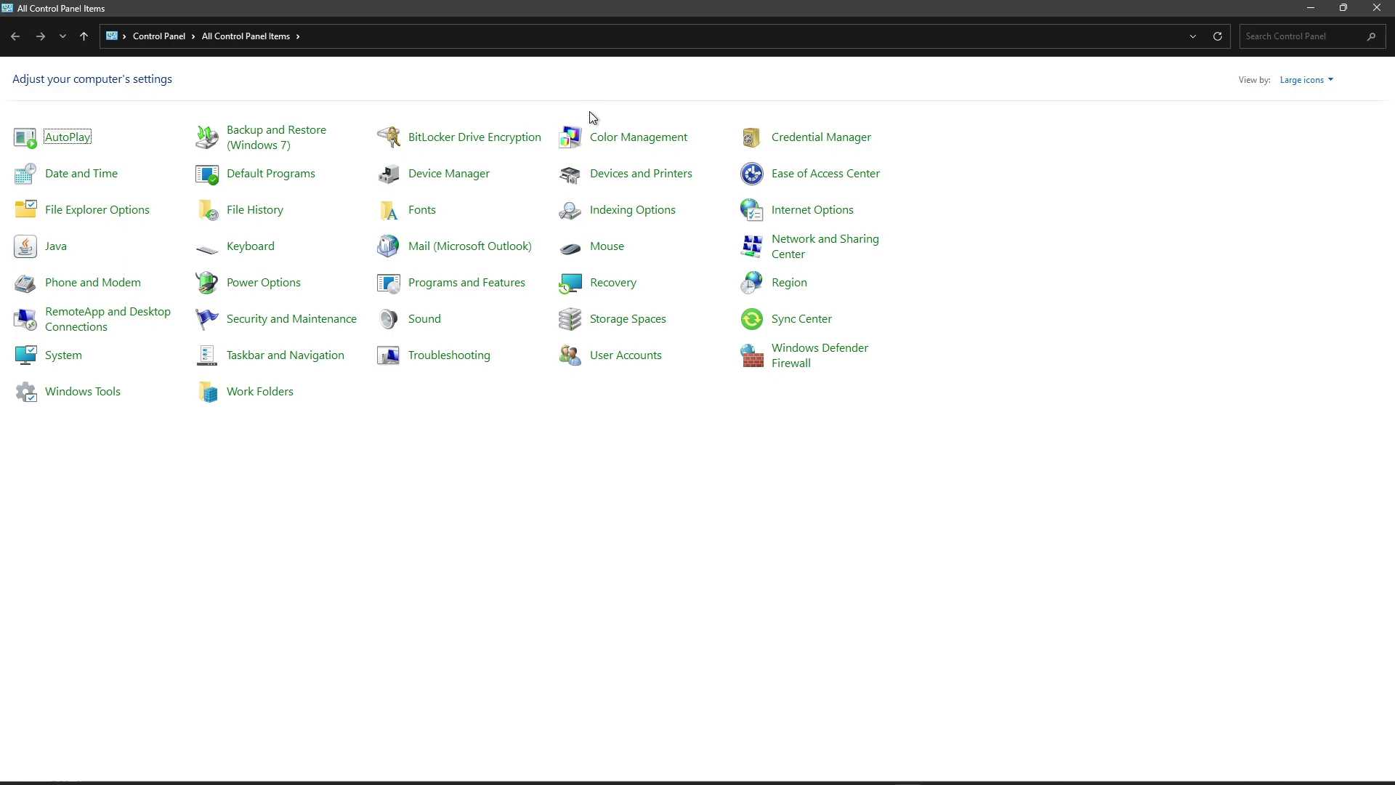
click(1327, 80)
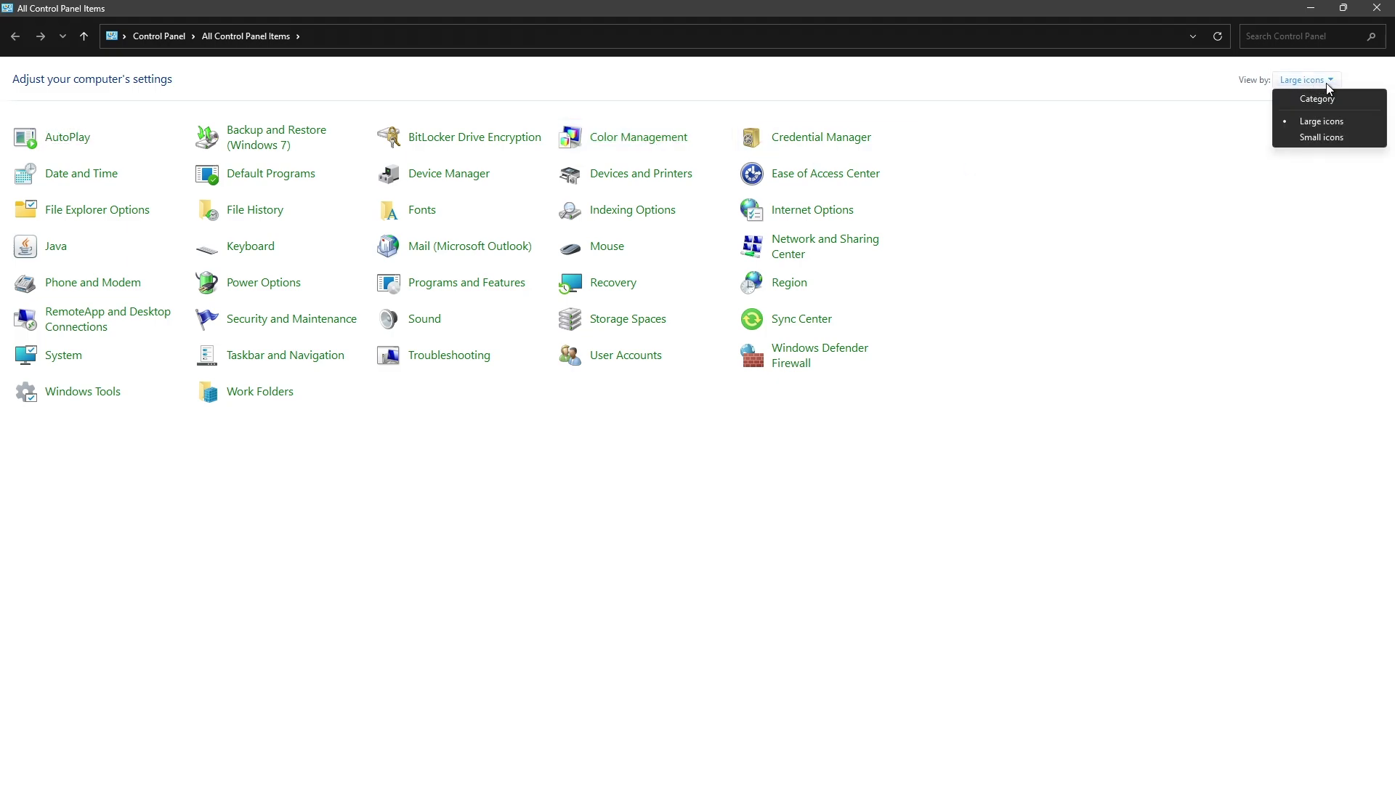
click(1191, 141)
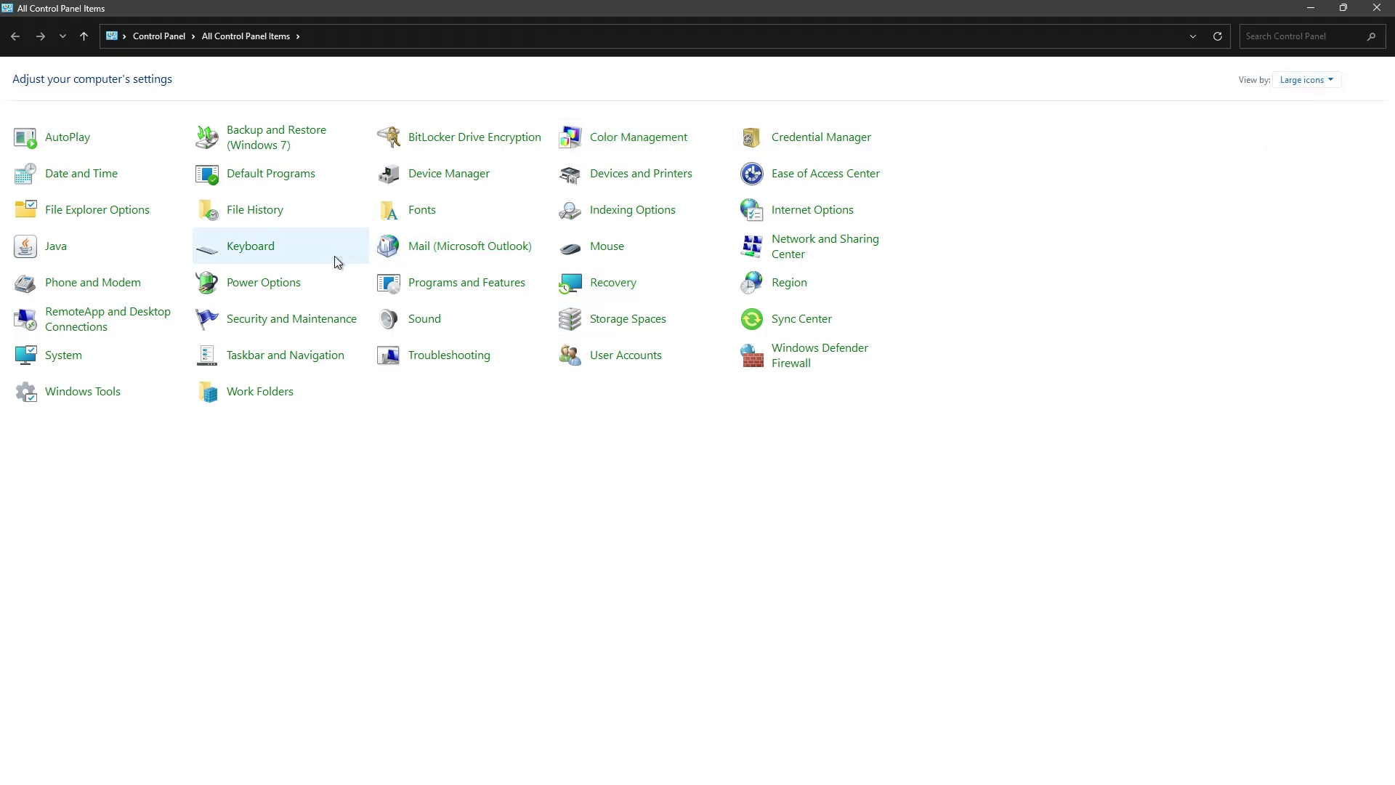
click(792, 249)
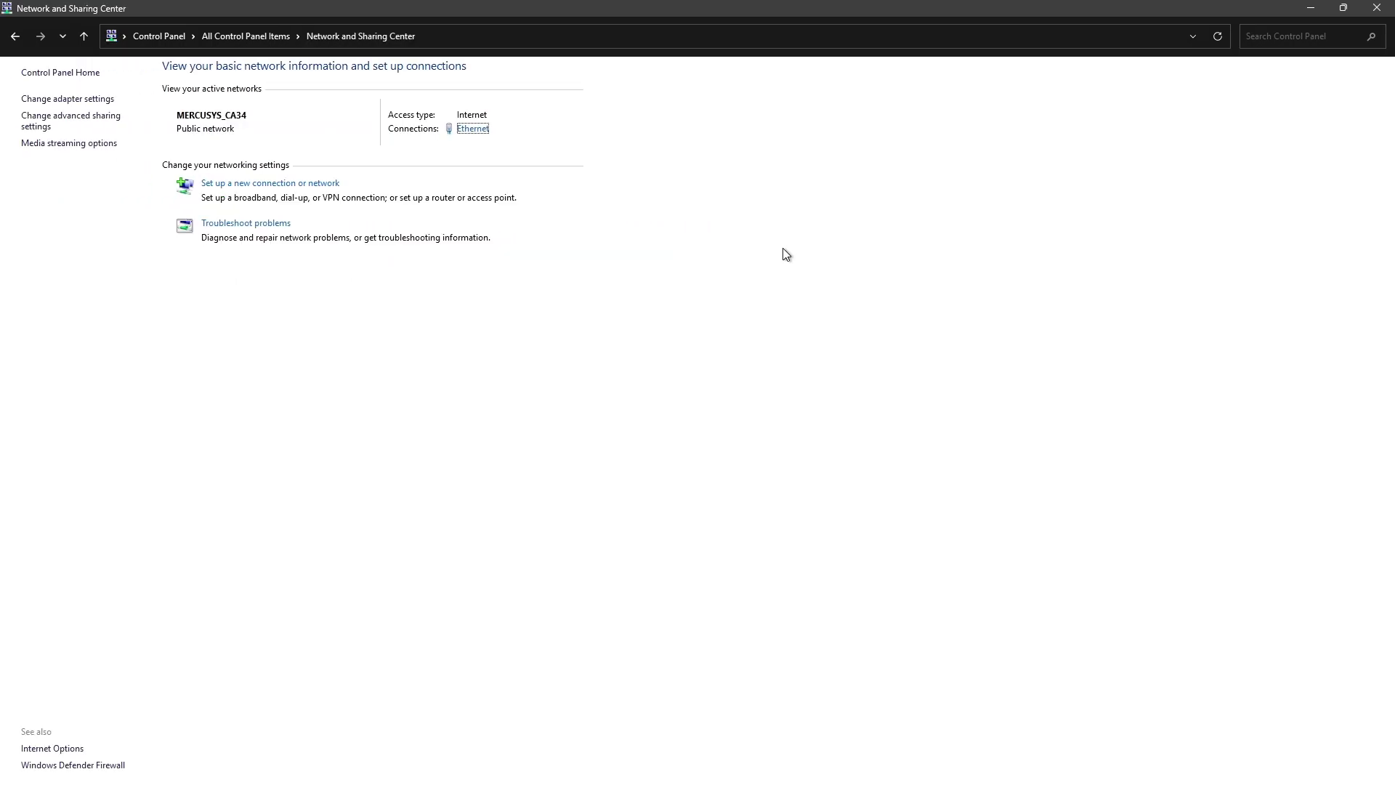
Open the Ethernet adapter's Properties and select Internet Protocol Version 4 (TCP/IPv4)
click(66, 98)
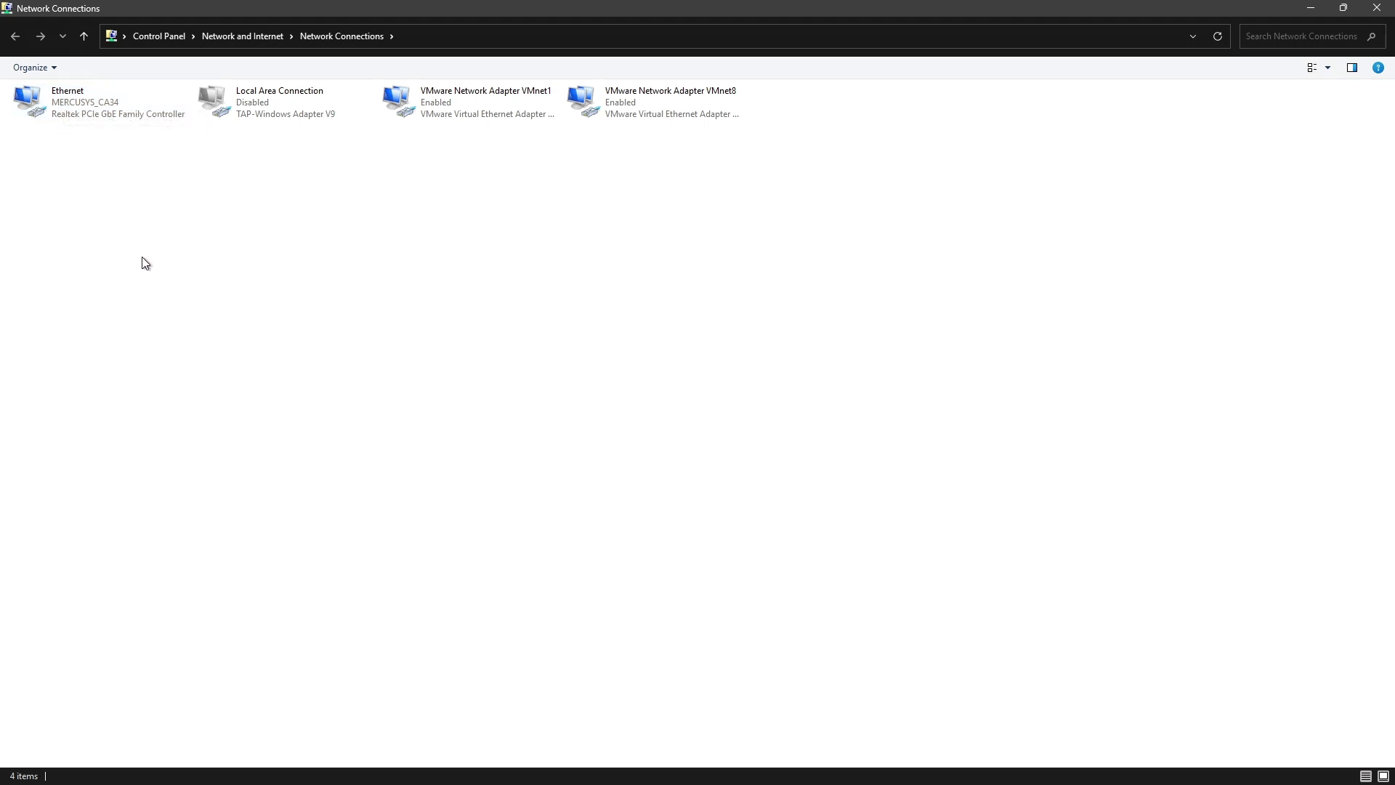
click(93, 101)
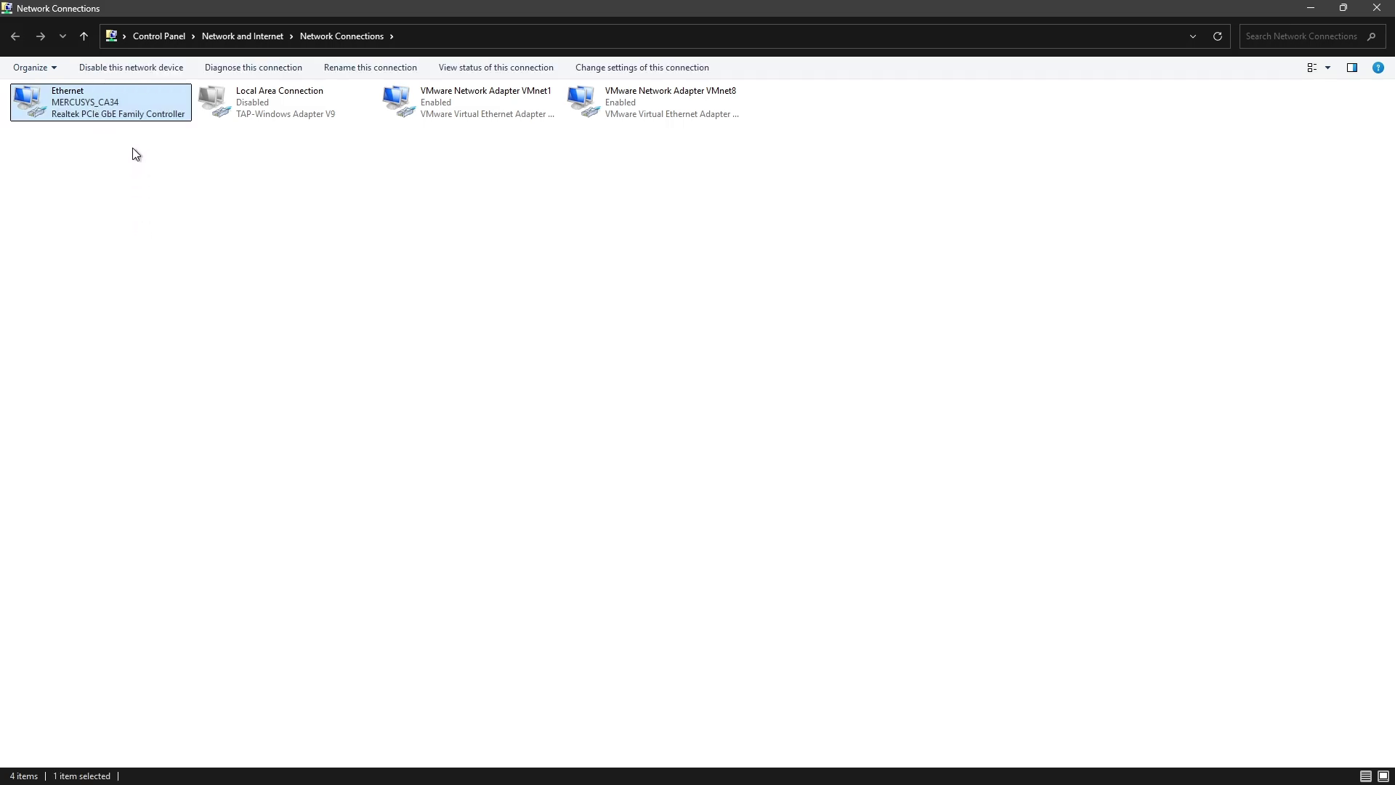
double_click(115, 103)
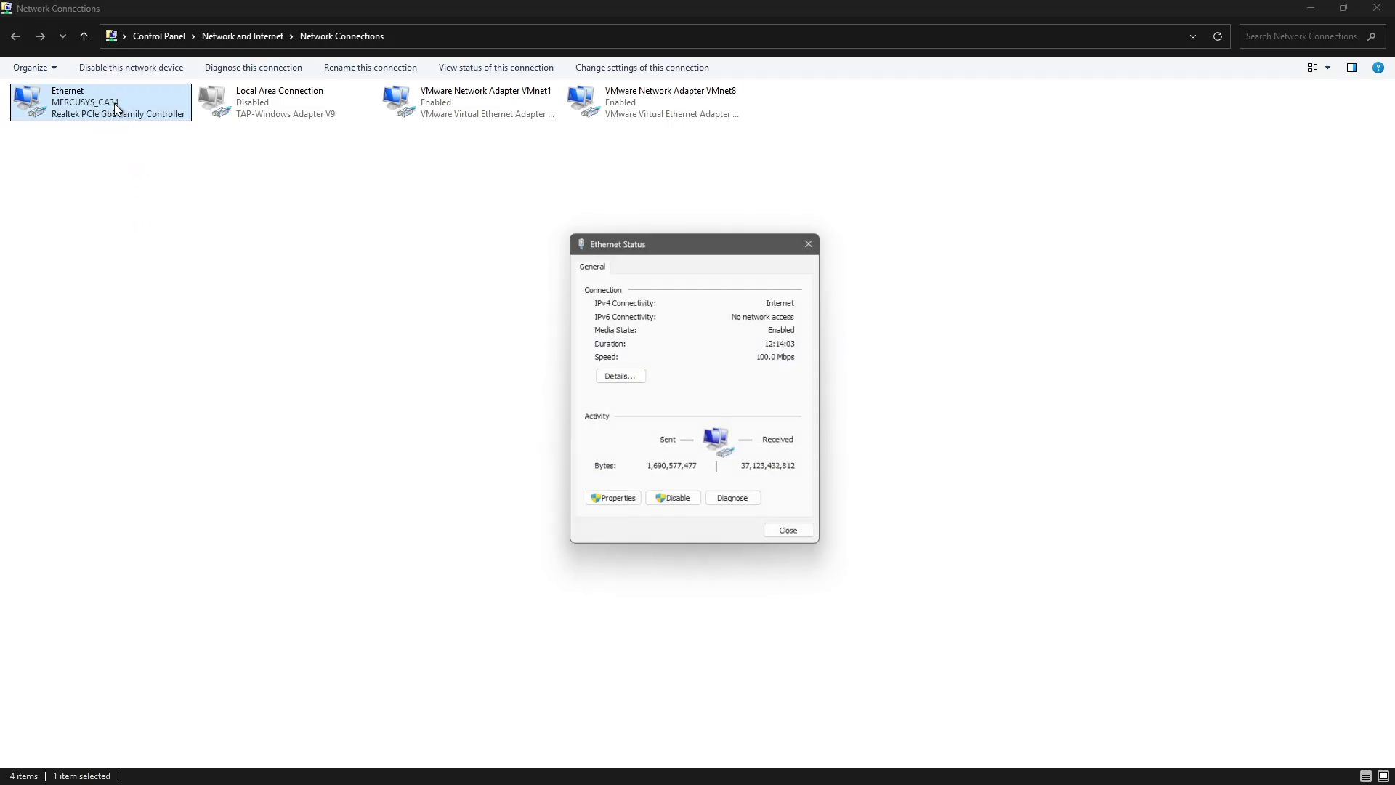
click(615, 506)
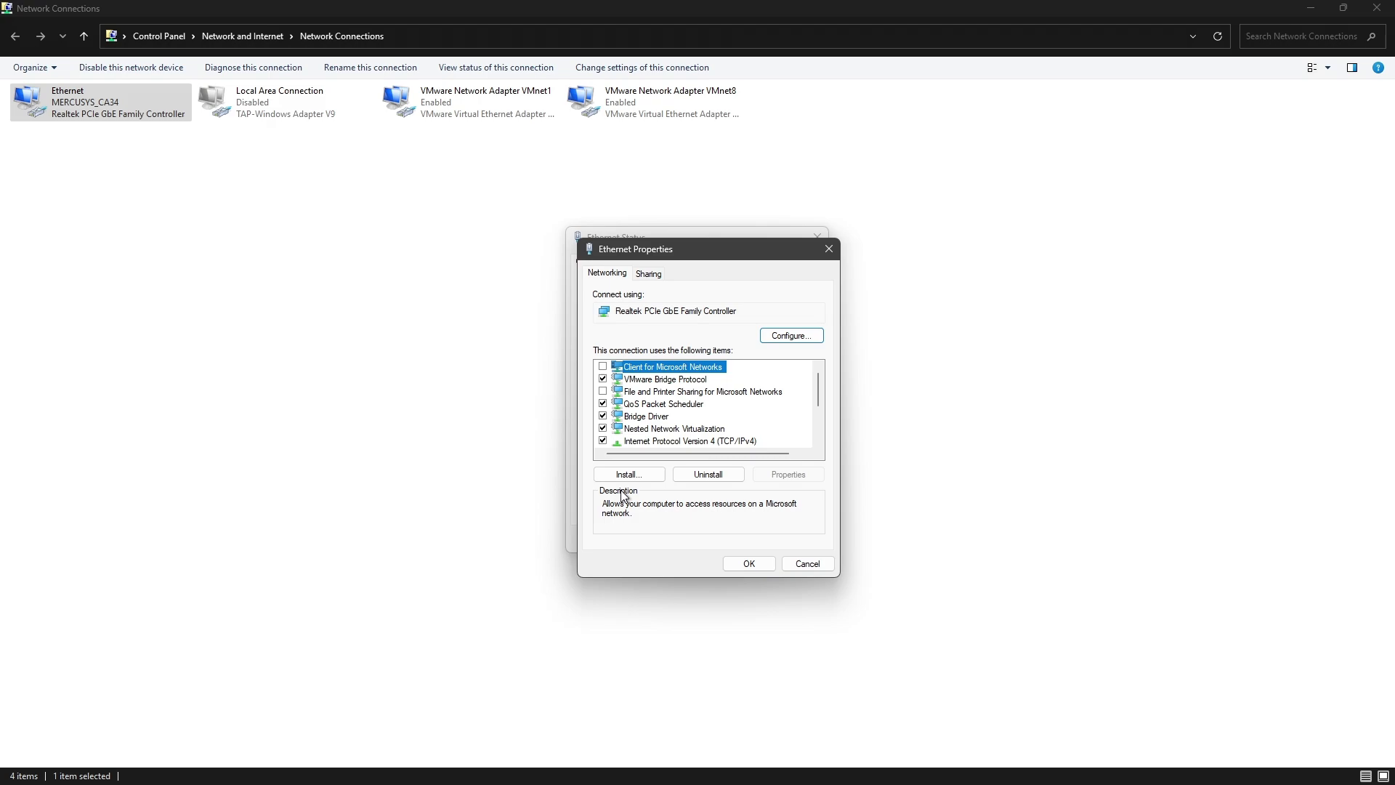
drag(819, 385, 821, 401)
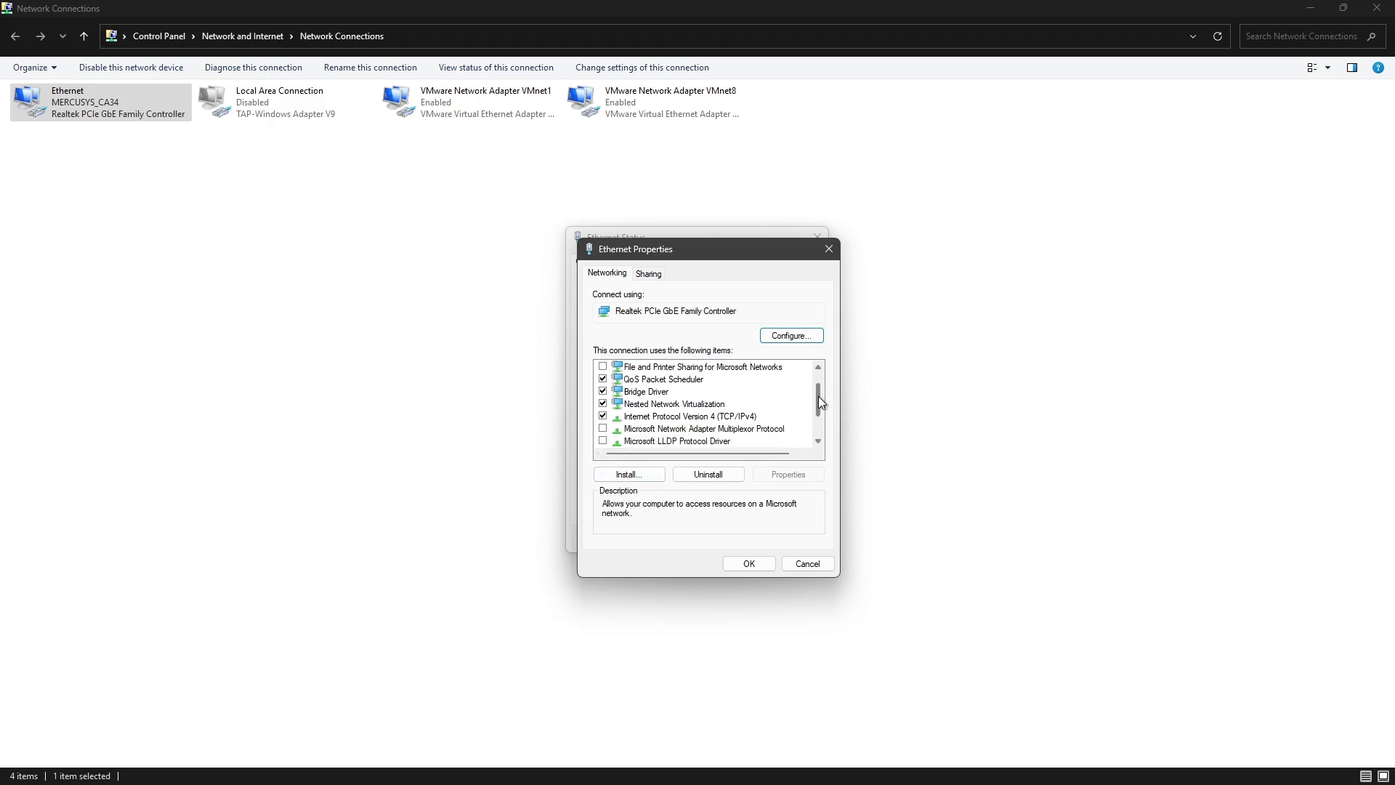
click(703, 419)
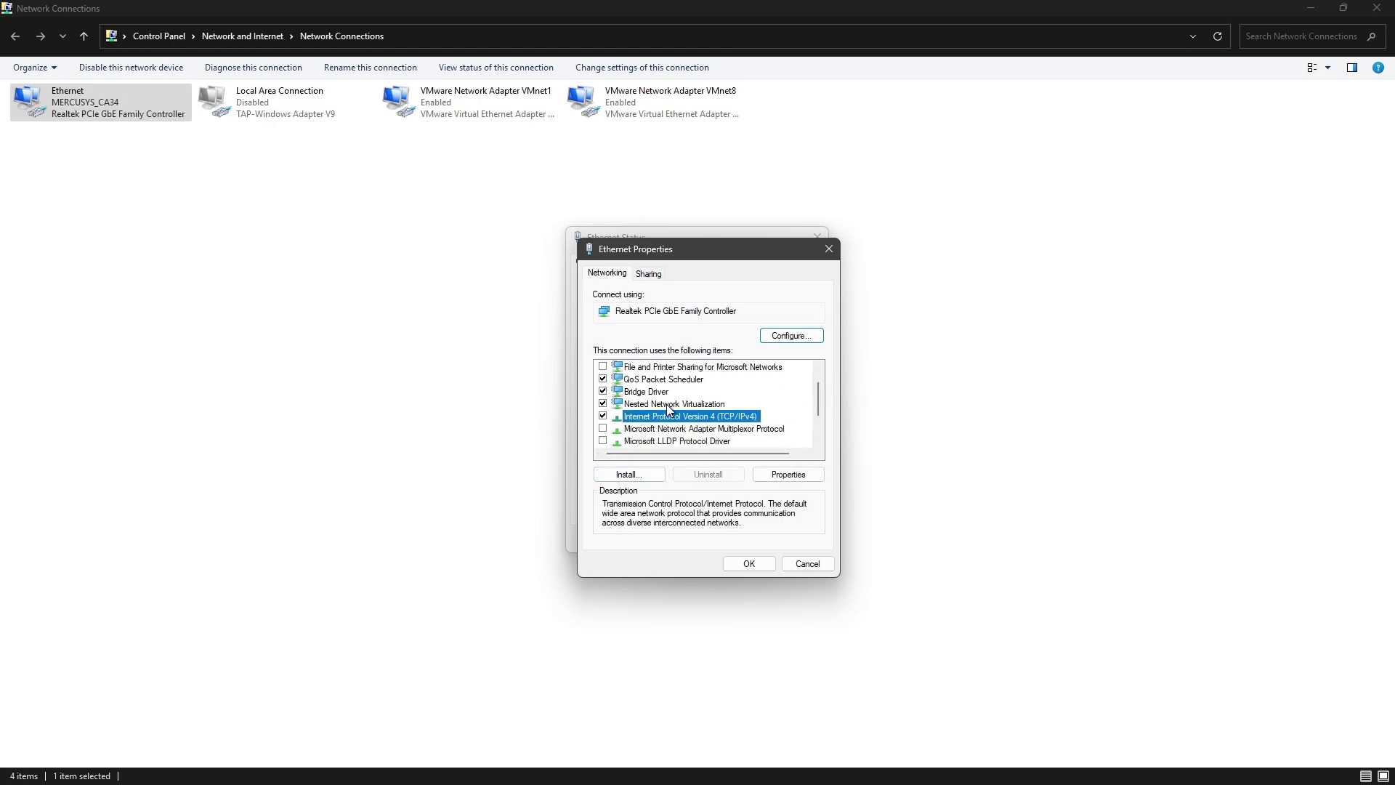
Set IPv4 Preferred DNS to 1.1.1.1 and Alternate DNS to 1.0.0.1
click(808, 478)
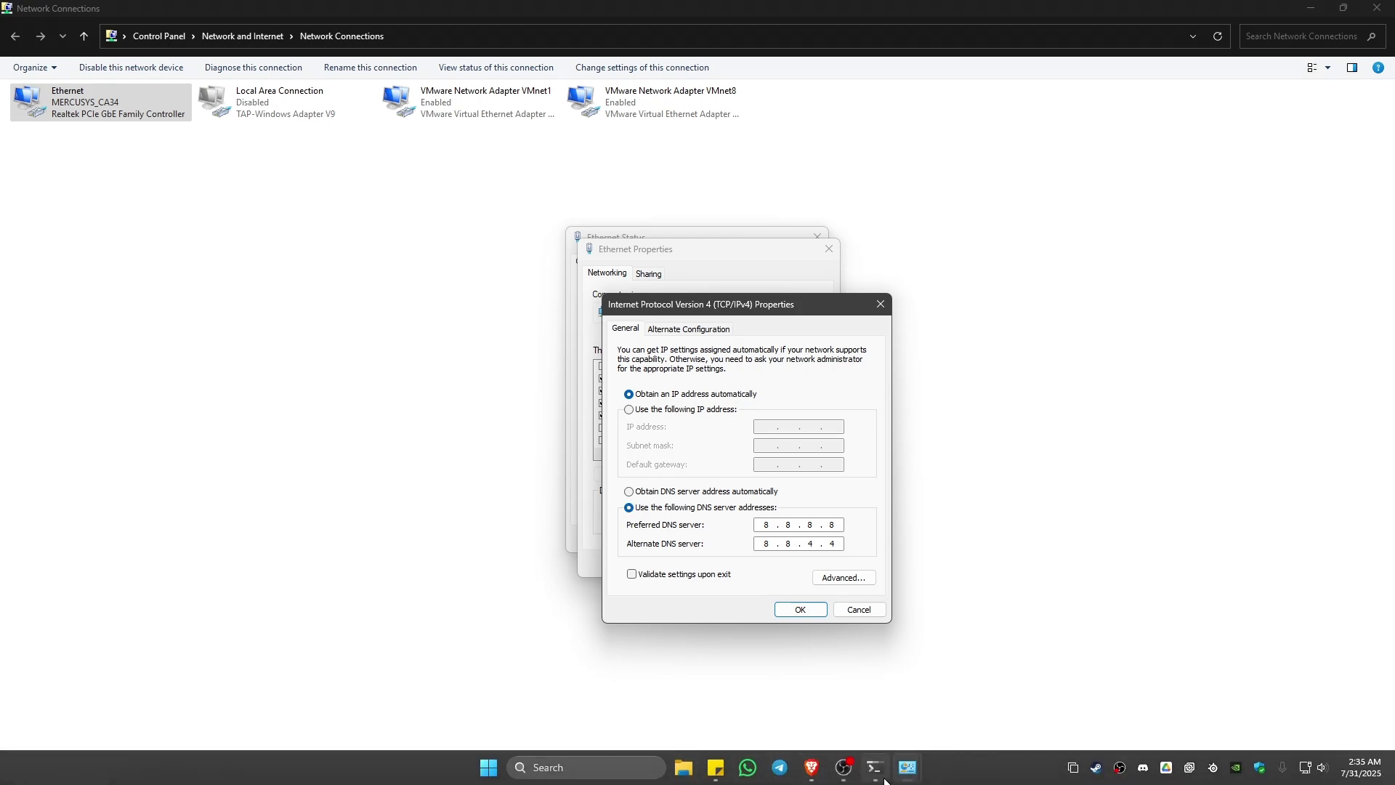
click(874, 767)
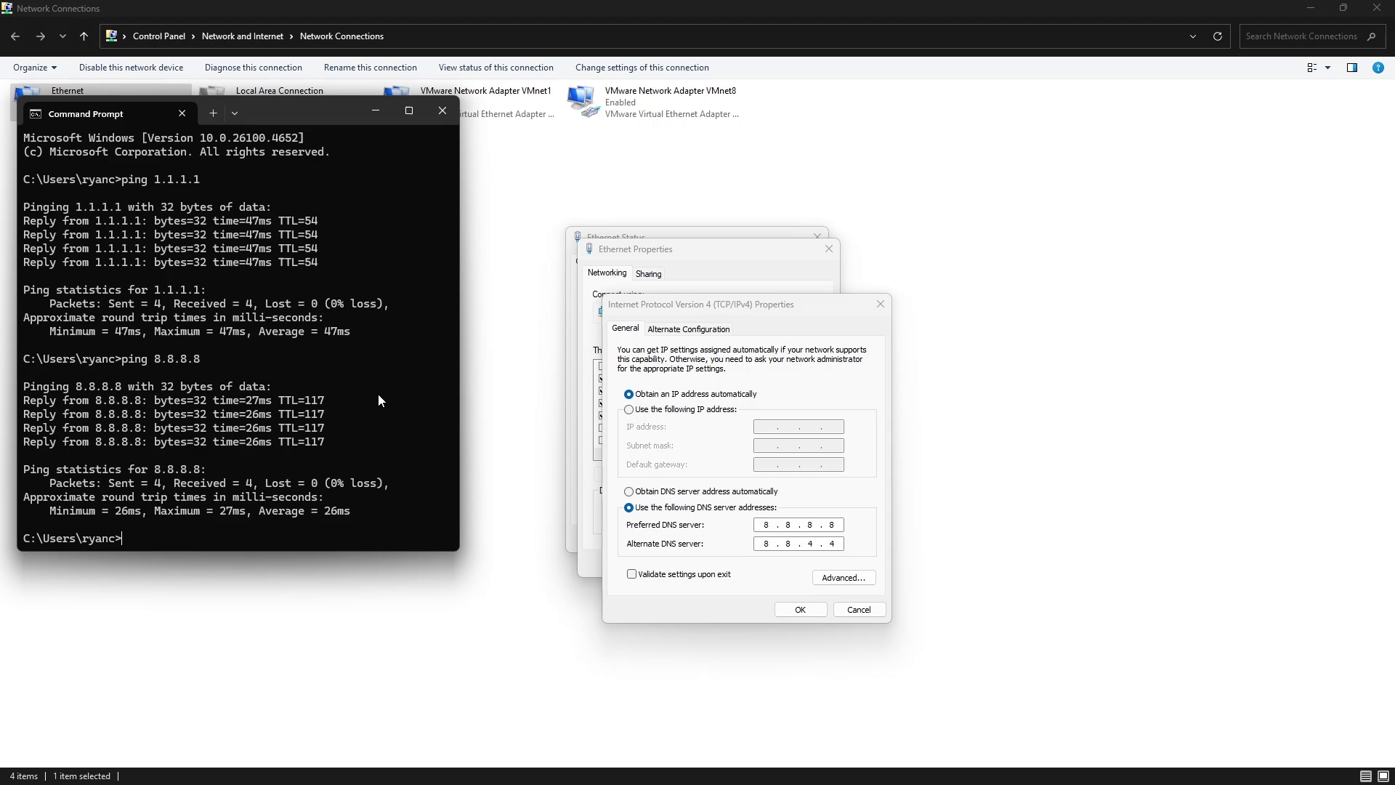
double_click(765, 525)
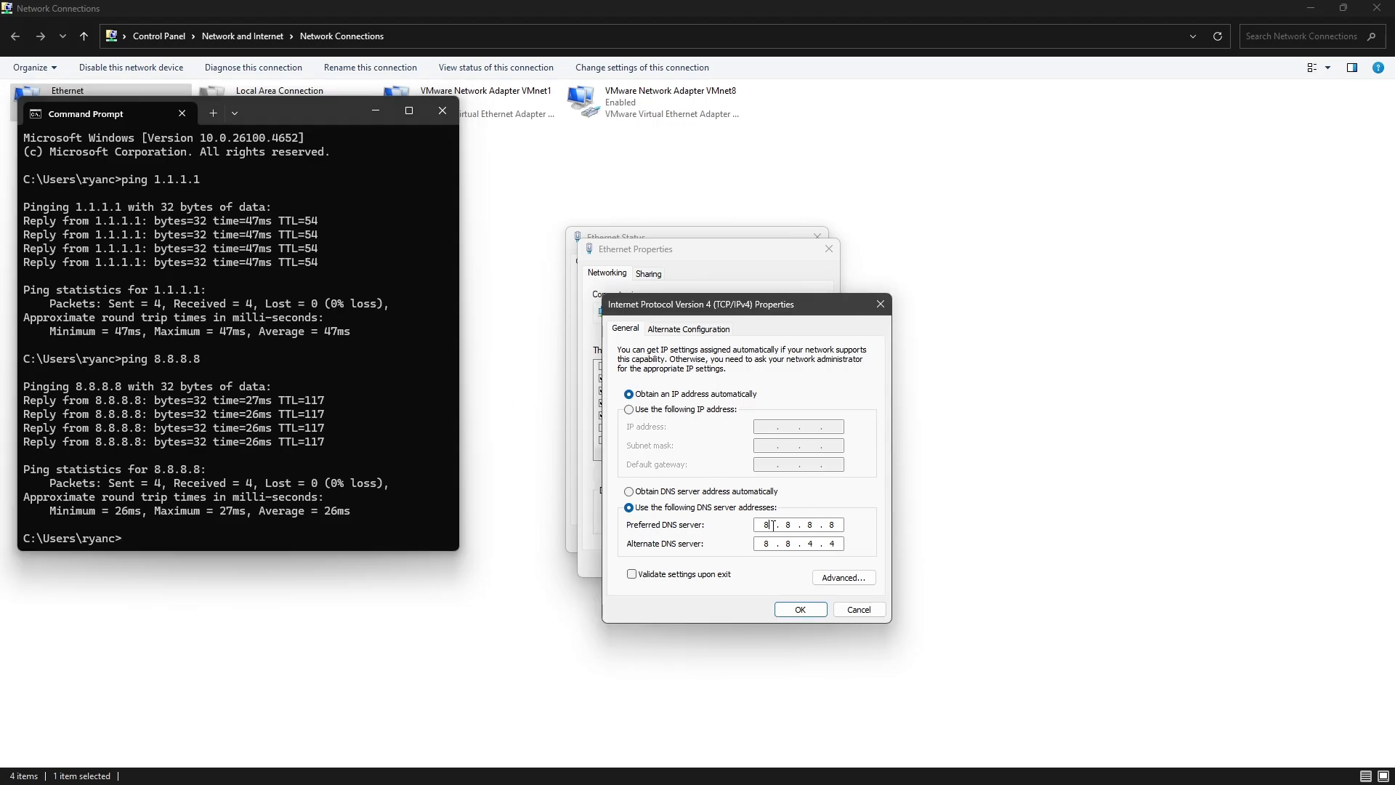
text(1)
double_click(788, 524)
text(1.1.)
text(1)
double_click(765, 544)
text(1.)
text(0.0.1)
Confirm the IPv4 and Ethernet Properties dialogs and close the status window
click(797, 608)
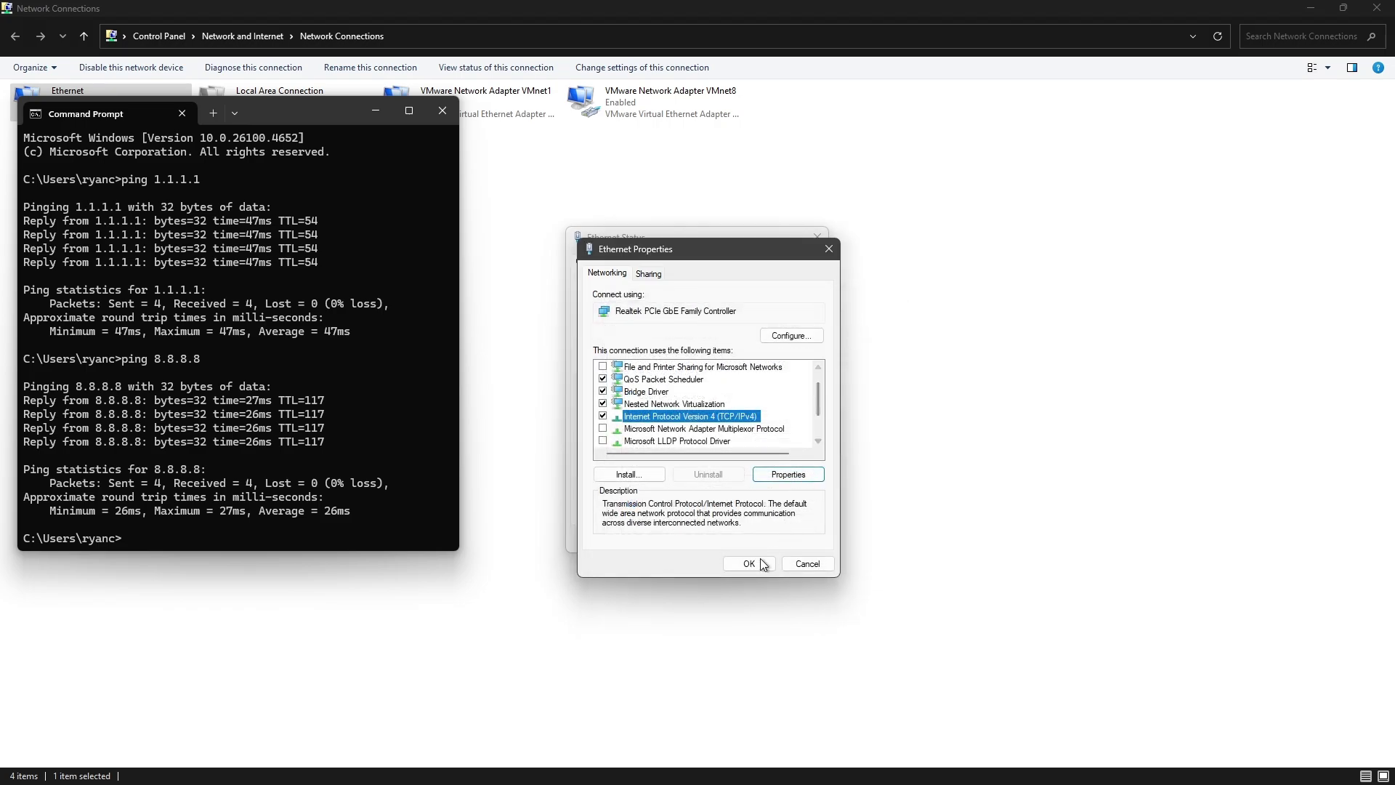
click(757, 562)
click(791, 544)
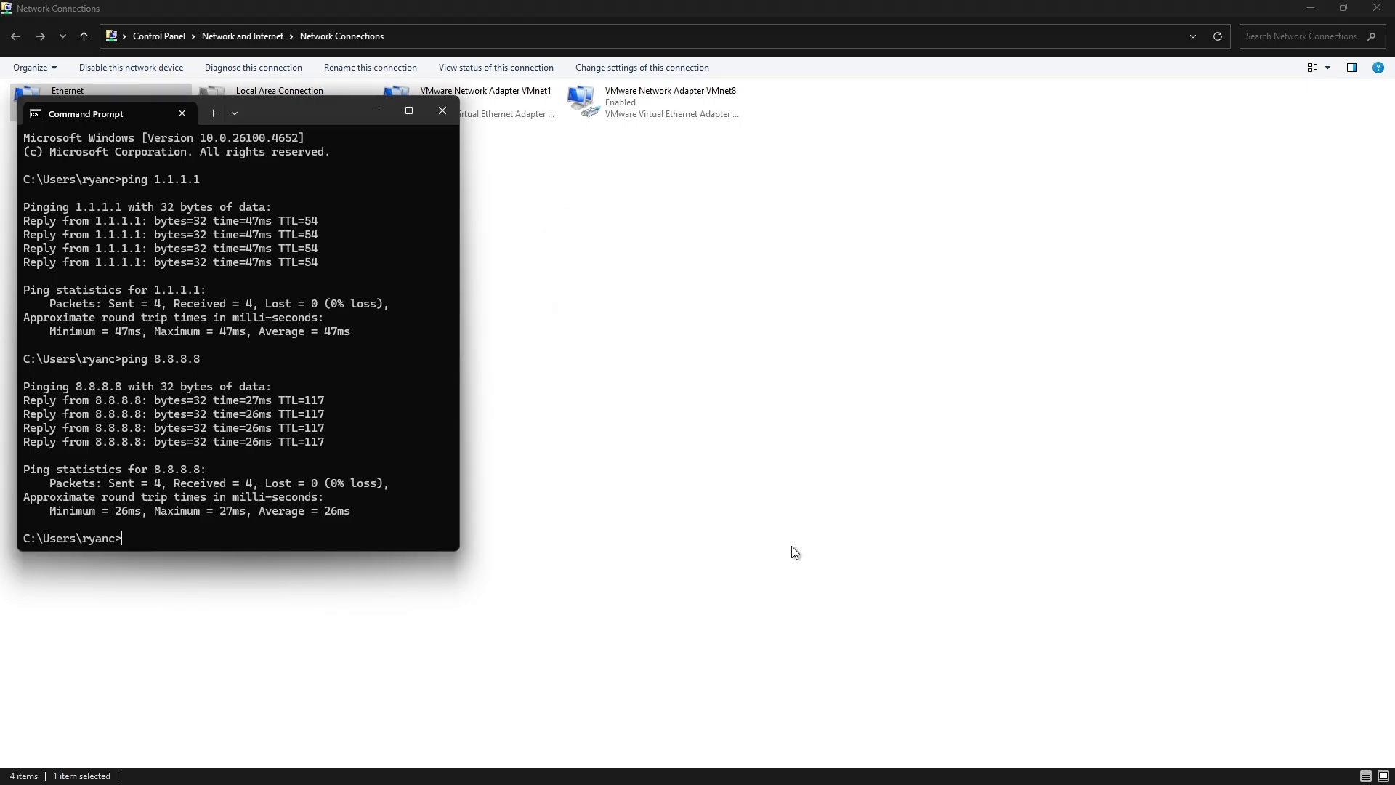
Close Command Prompt, Network Connections and Network and Sharing Center
click(440, 111)
click(1376, 7)
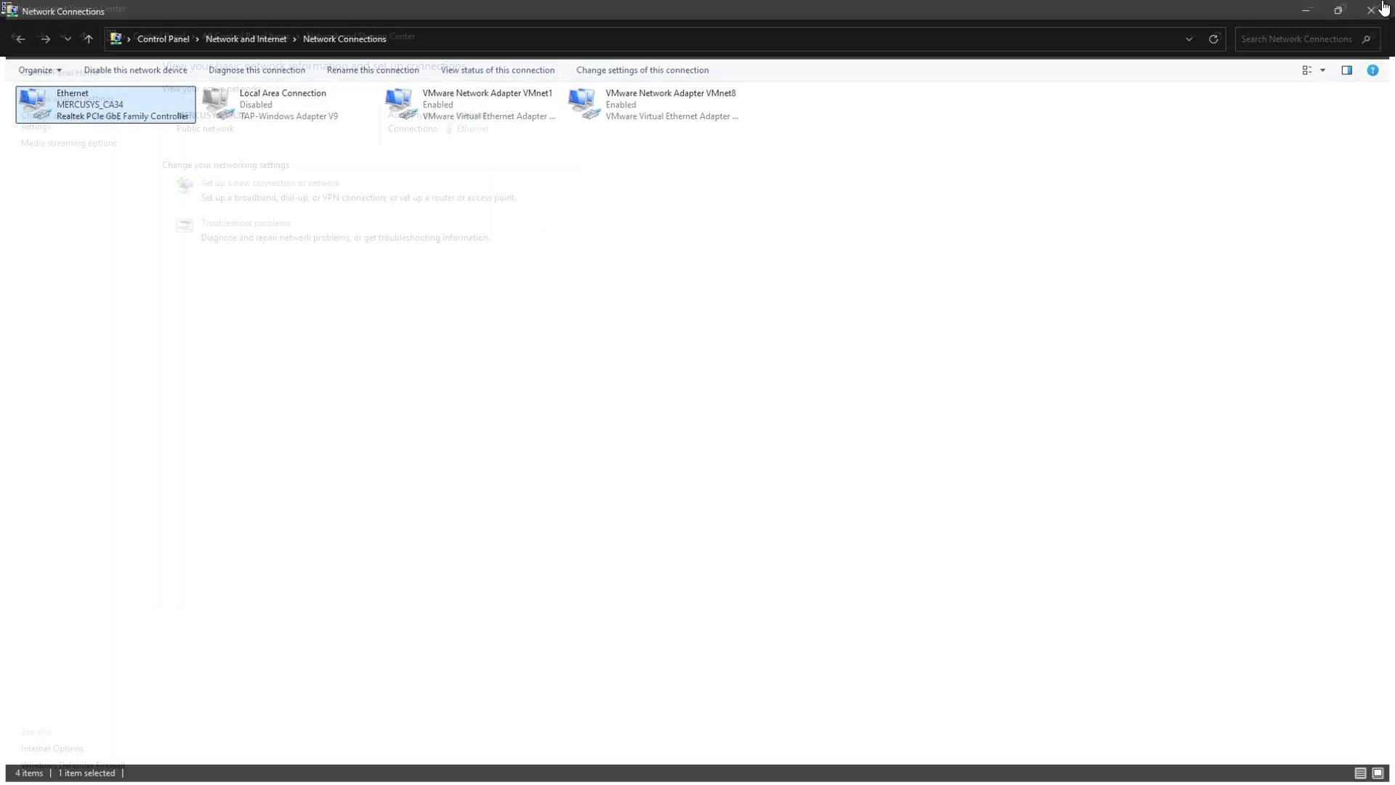
click(1376, 8)
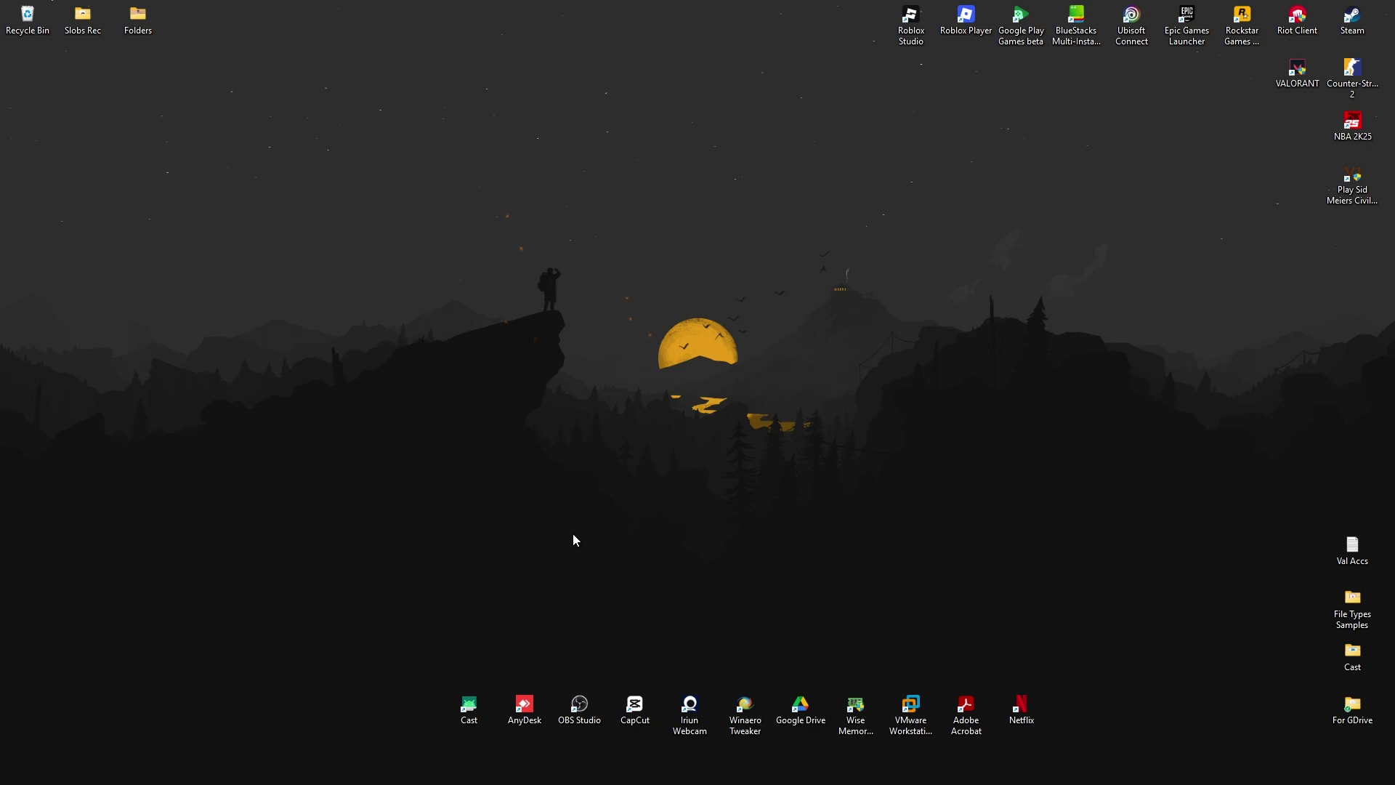